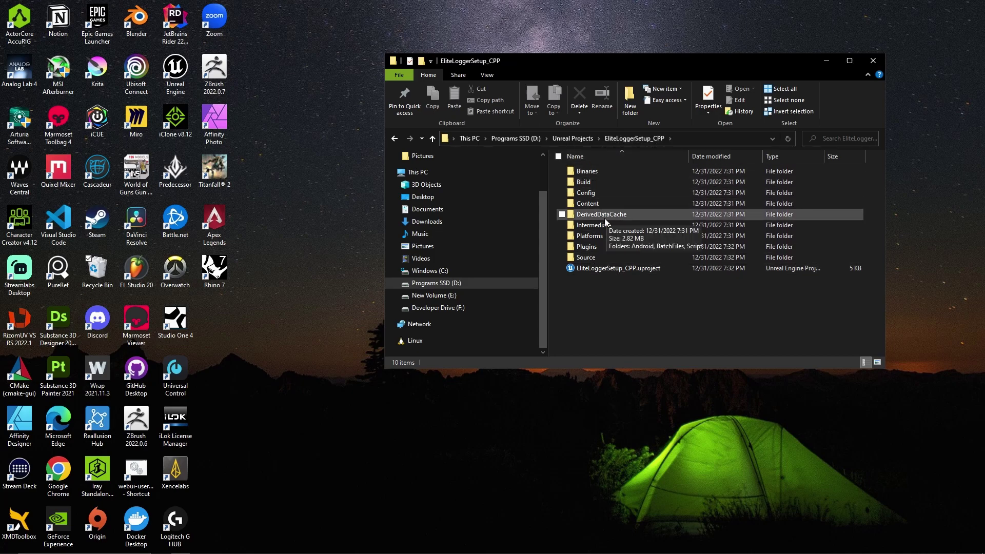
# - Open the Plugins folder inside the EliteLoggerSetup_CPP project directory
pyautogui.doubleClick(587, 247)
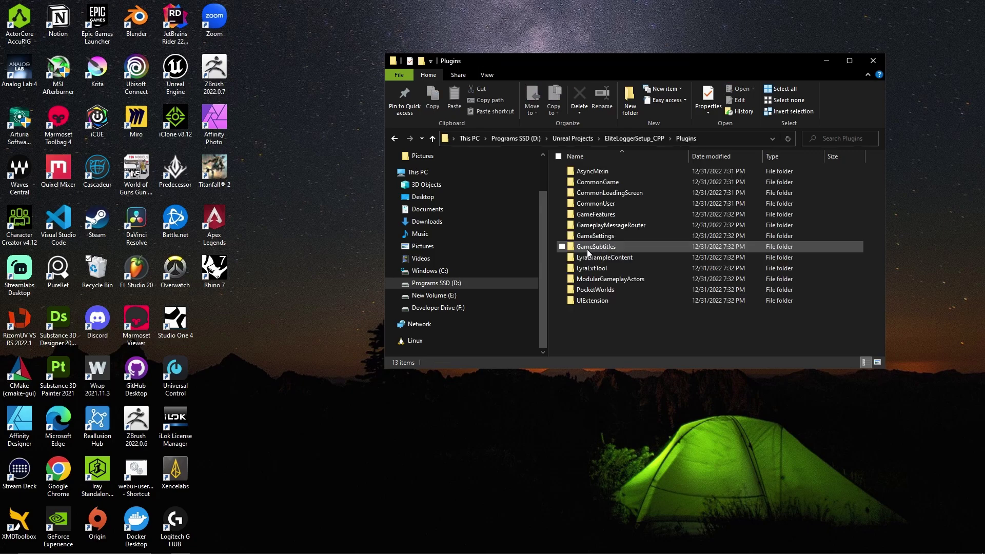
pyautogui.rightClick(585, 318)
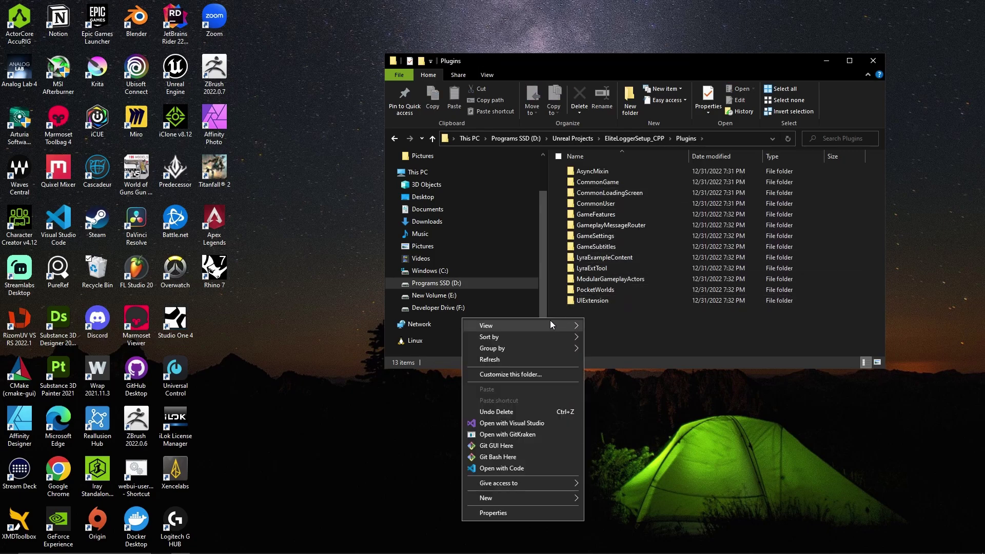
pyautogui.click(495, 456)
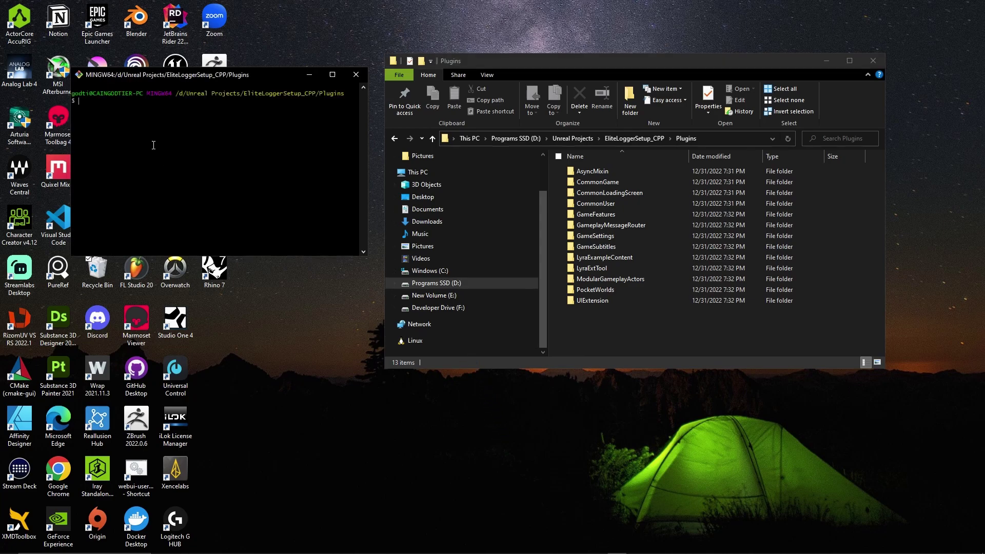
pyautogui.write('git clone')
pyautogui.rightClick(120, 101)
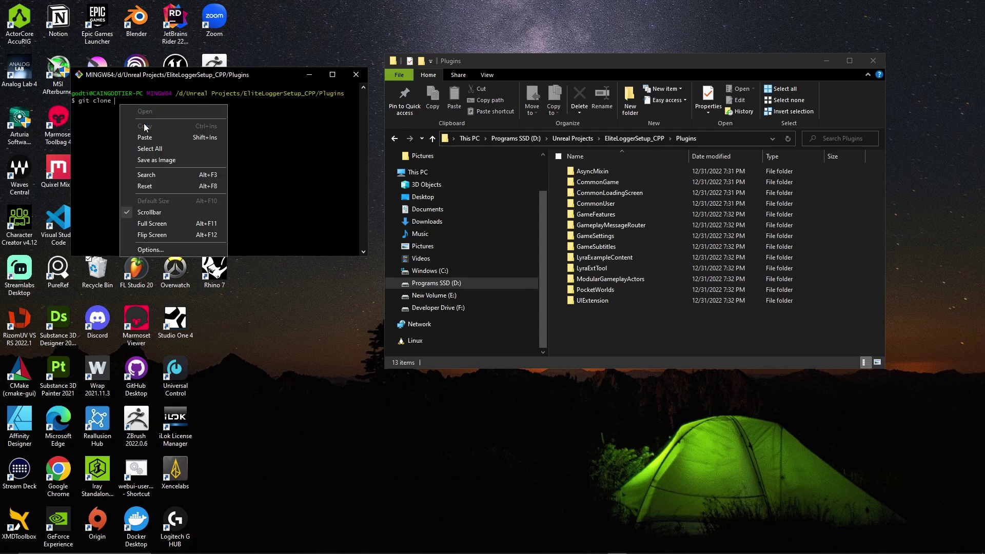
pyautogui.click(146, 137)
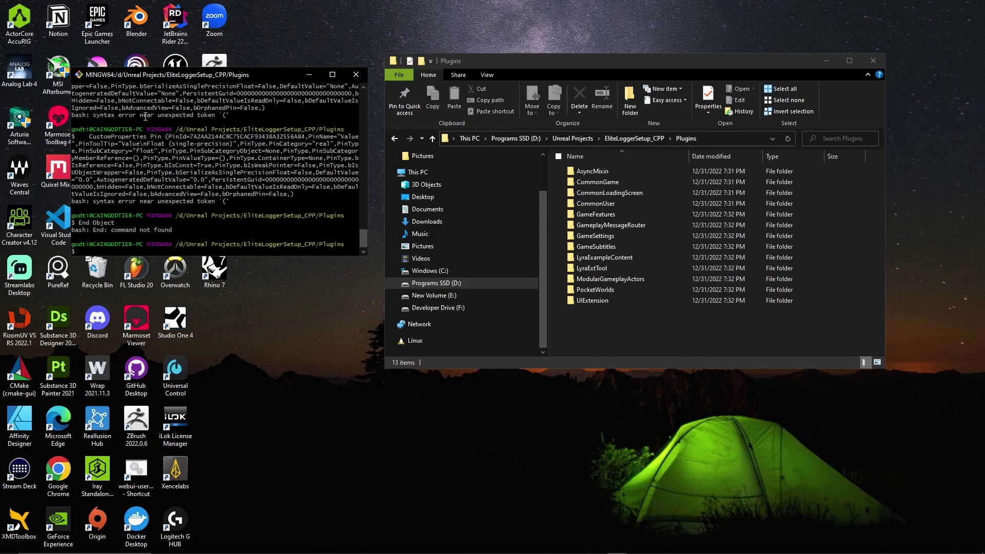
pyautogui.click(356, 74)
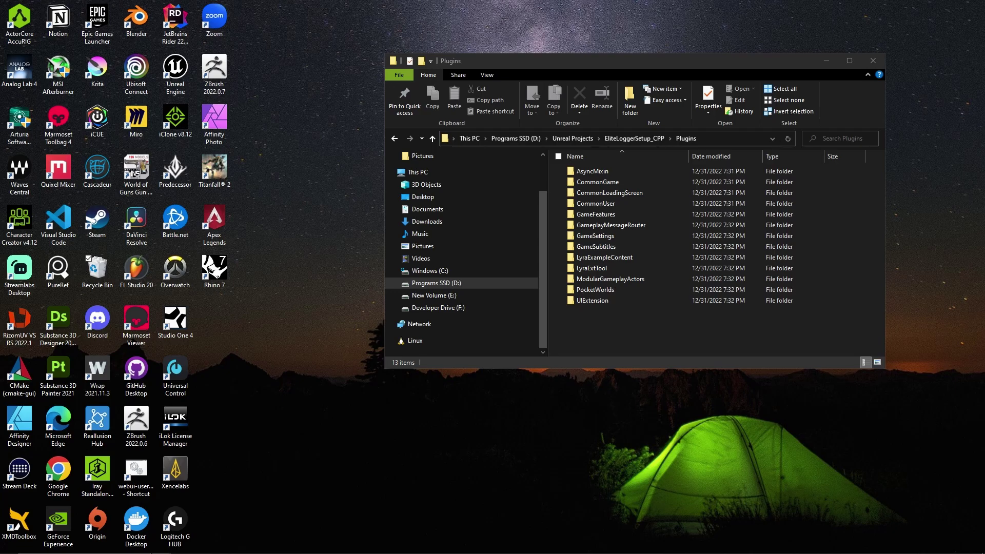
pyautogui.hotkey('alt', 'Tab')
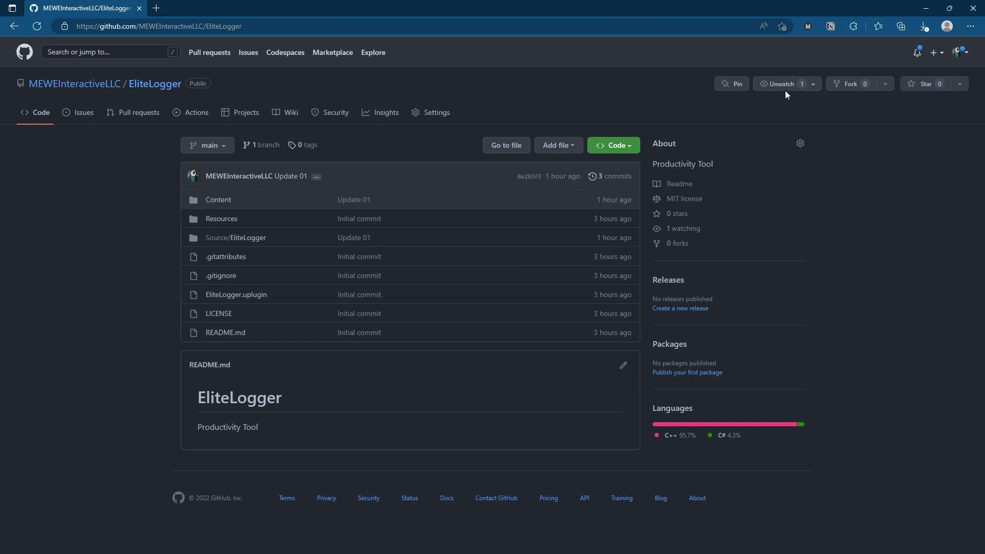
pyautogui.click(926, 9)
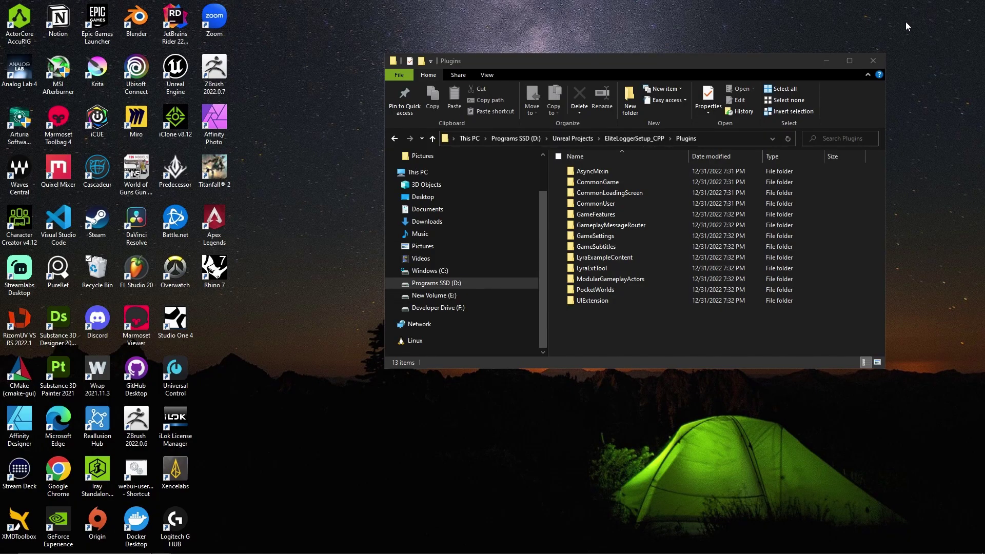
# - Clone the EliteLogger GitHub repository into Plugins with git clone from Git Bash
pyautogui.rightClick(576, 319)
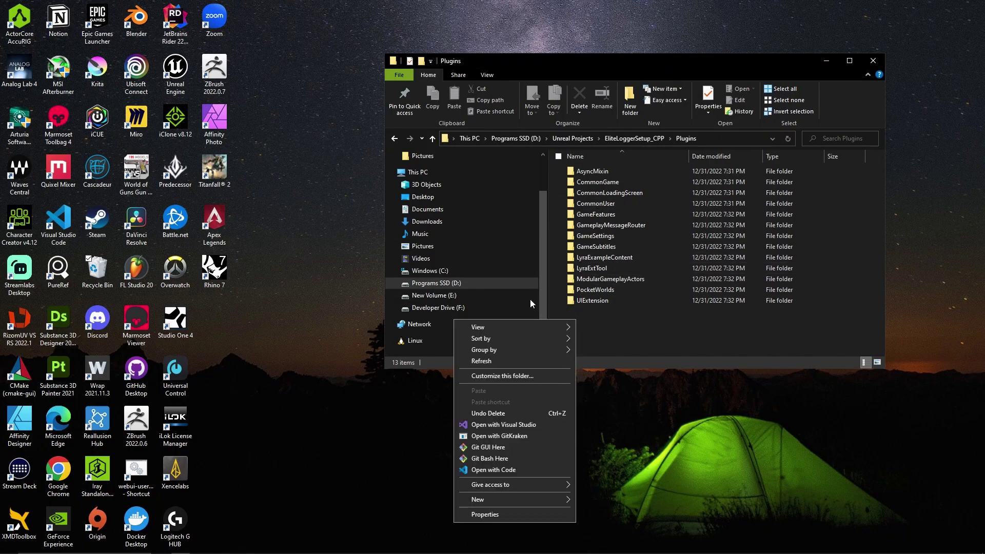
pyautogui.click(486, 460)
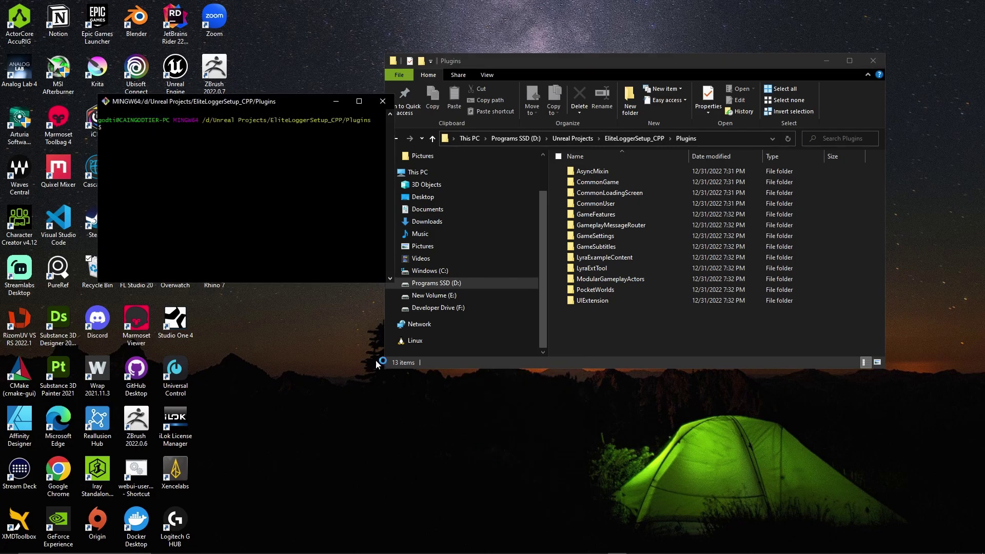
pyautogui.write('git clone')
pyautogui.rightClick(163, 129)
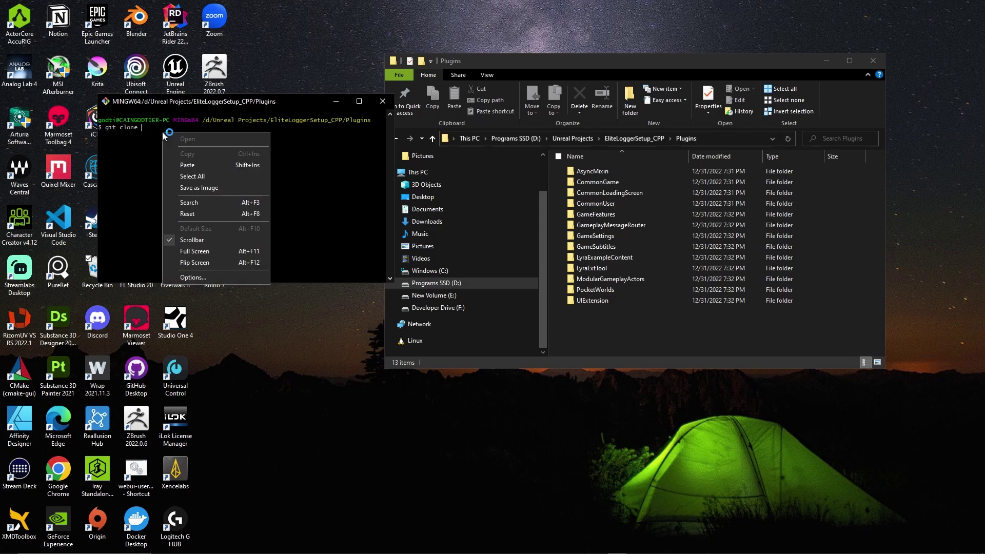
pyautogui.click(205, 168)
pyautogui.press('Return')
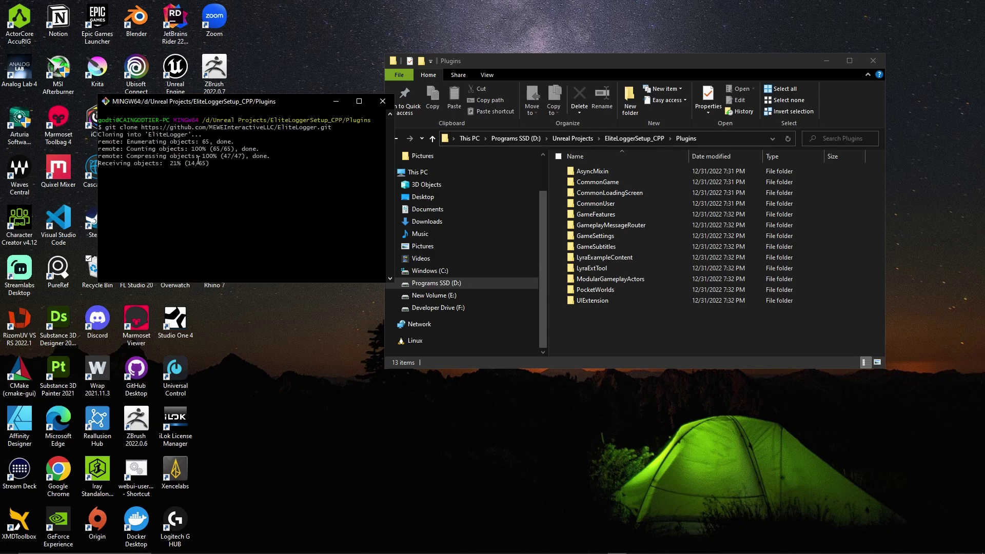
pyautogui.click(382, 106)
# - Generate the Visual Studio project files from the EliteLoggerSetup_CPP .uproject
pyautogui.click(395, 138)
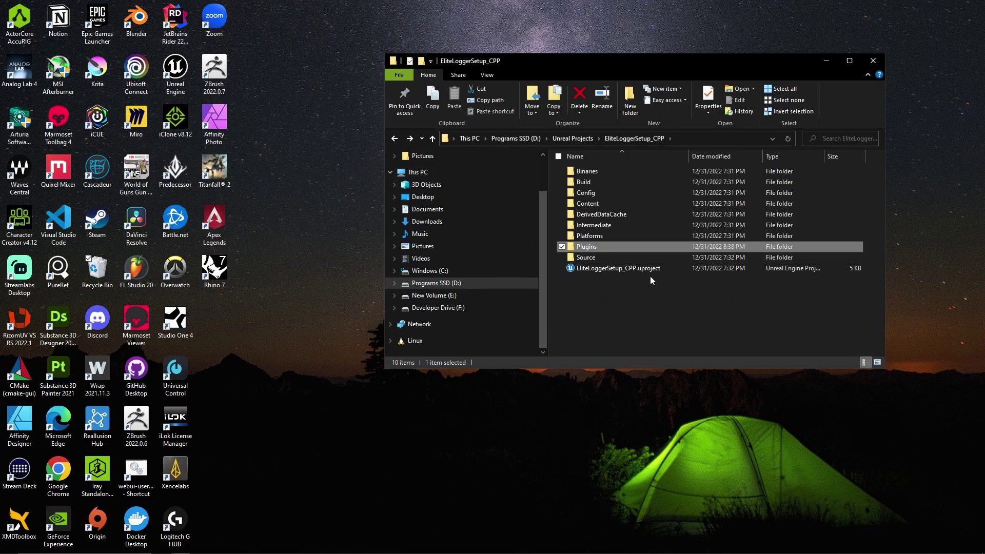
pyautogui.rightClick(618, 269)
pyautogui.click(525, 299)
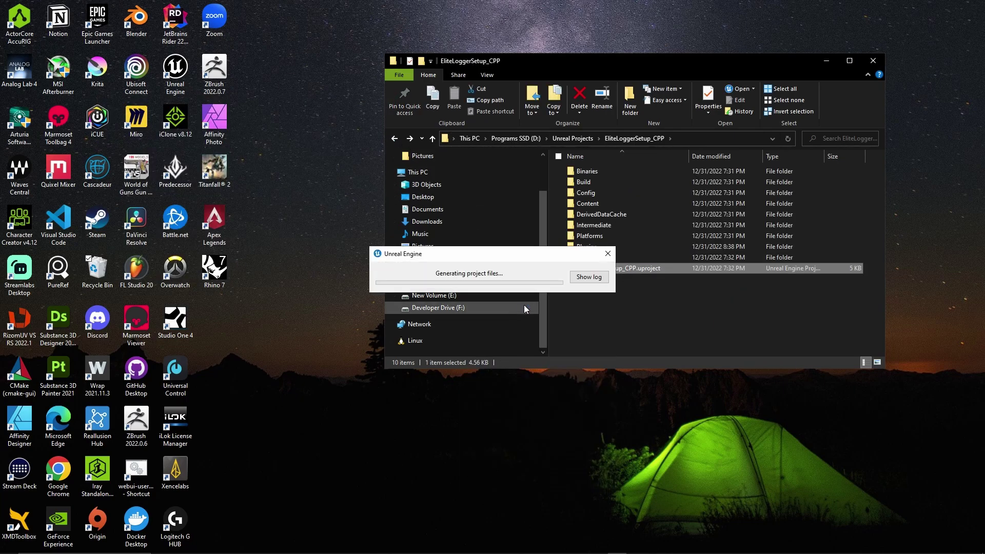
# - Open the new EliteLoggerSetup_CPP.sln with JetBrains Rider
pyautogui.click(594, 304)
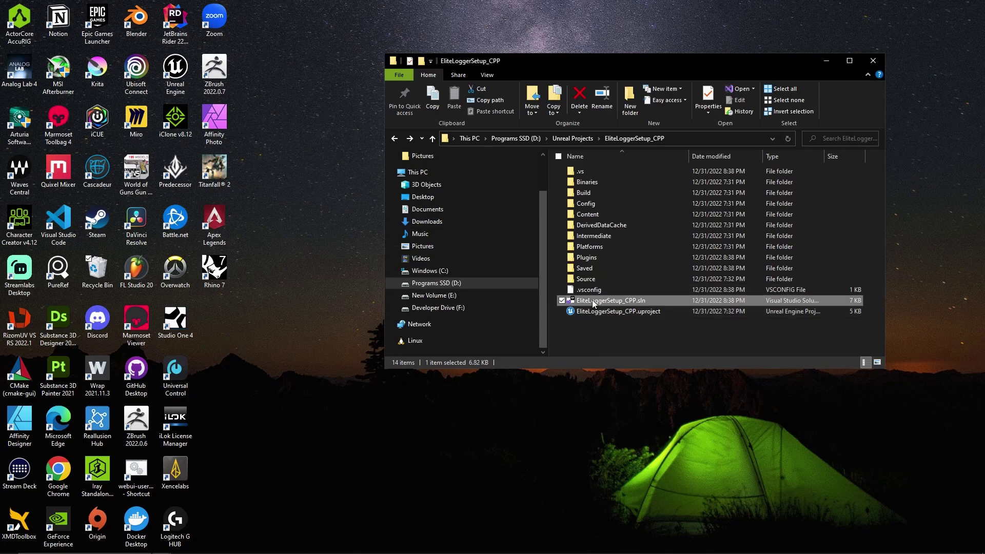
pyautogui.rightClick(594, 304)
pyautogui.click(526, 324)
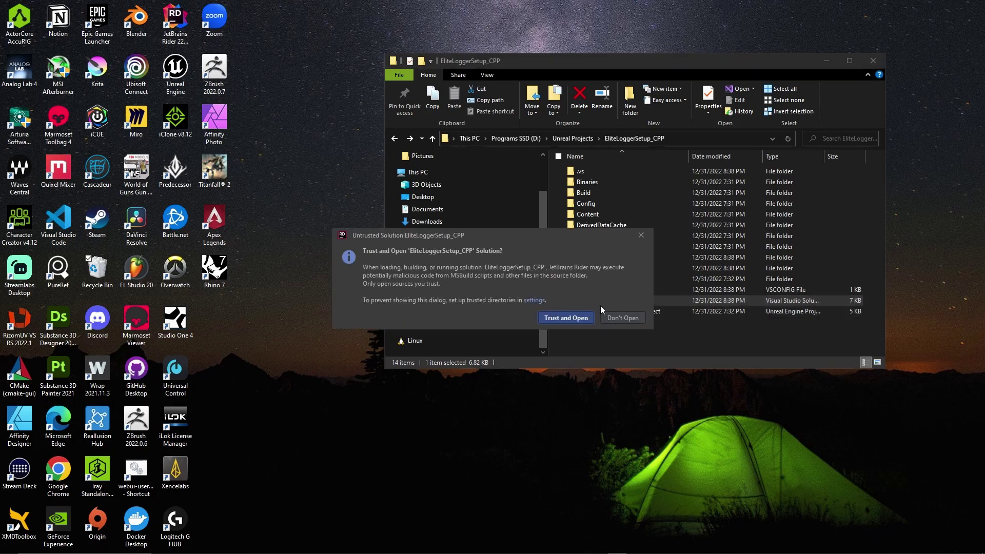
# - Trust and open the solution, then install RiderLink into the game project
pyautogui.click(563, 317)
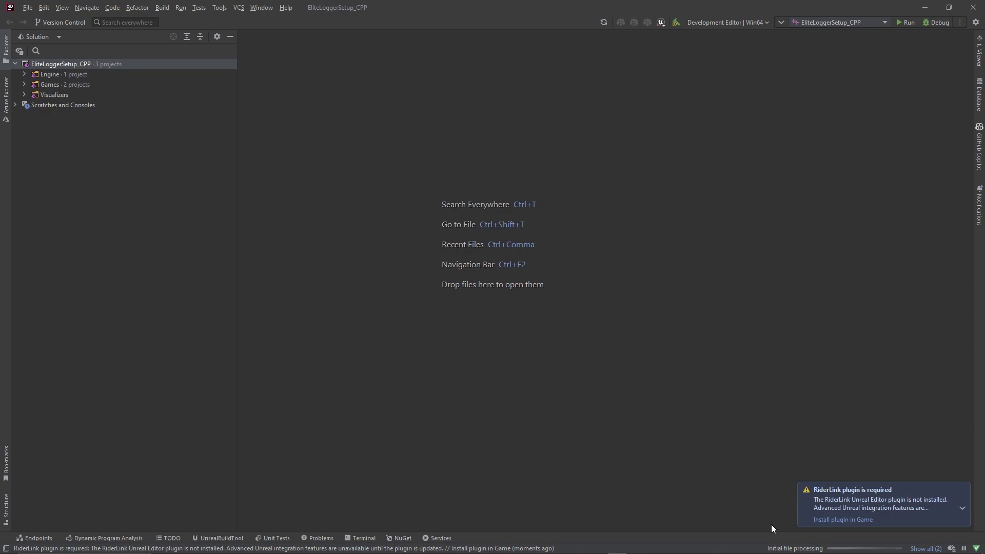
pyautogui.click(841, 520)
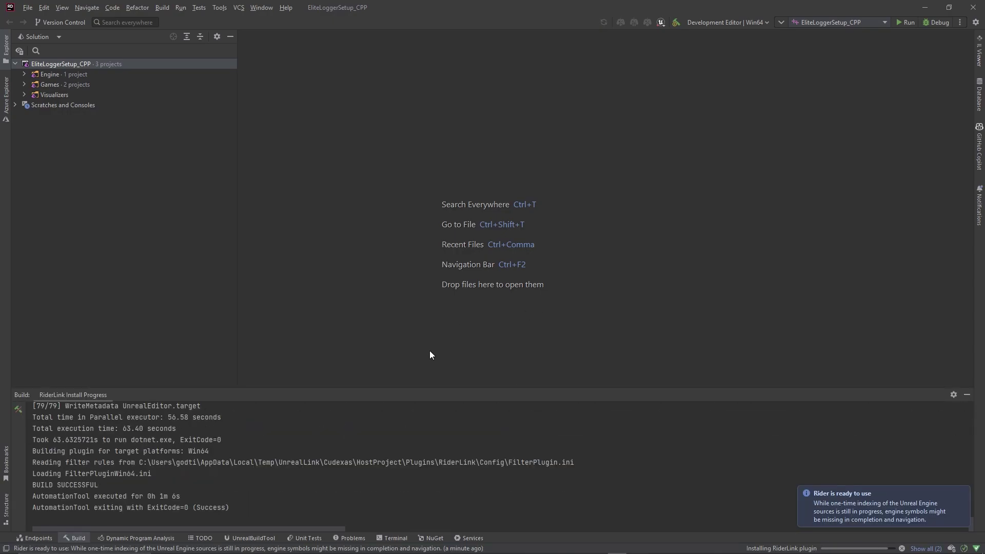
pyautogui.click(963, 493)
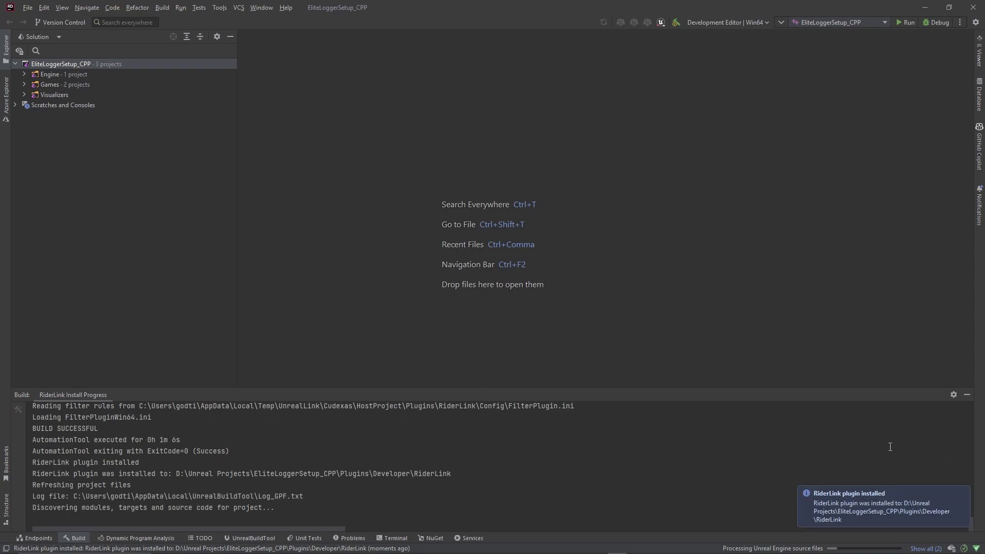
pyautogui.click(963, 494)
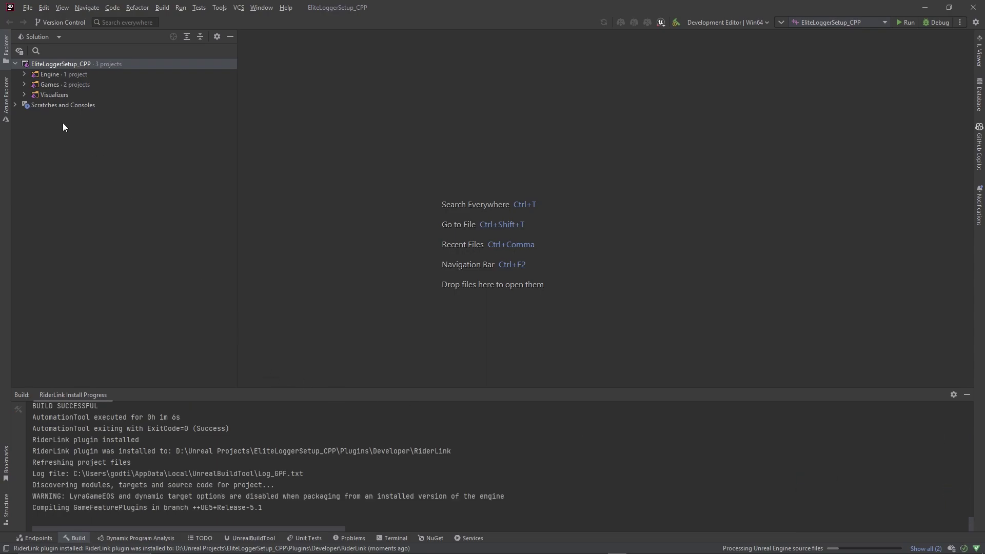
pyautogui.click(967, 395)
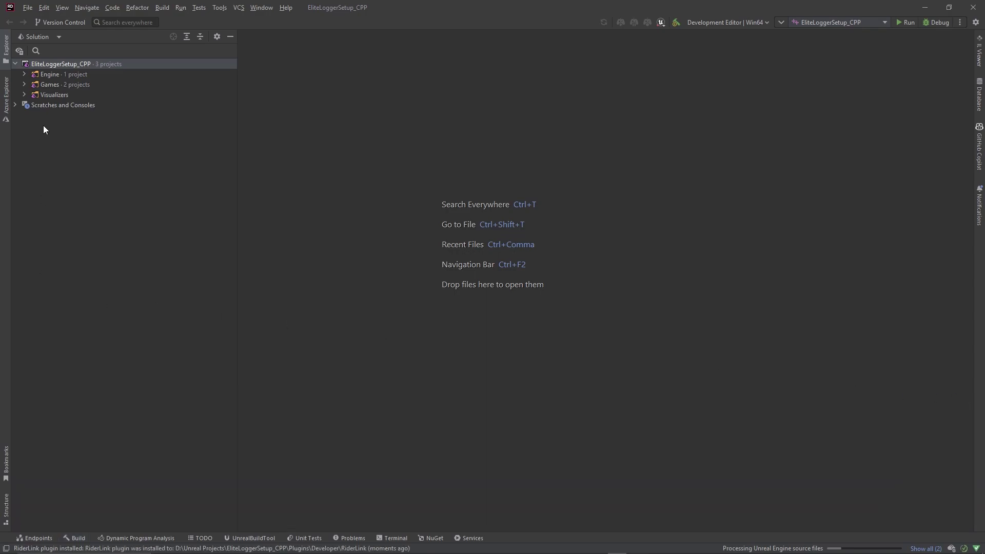
pyautogui.click(24, 85)
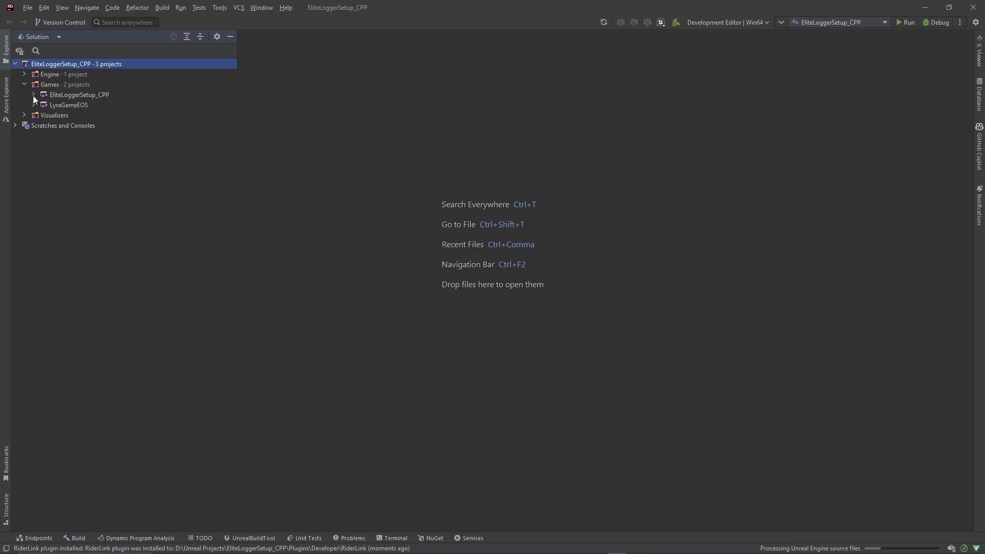
# - Expand EliteLoggerSetup_CPP > Source > LyraGame > System in the solution tree
pyautogui.click(33, 95)
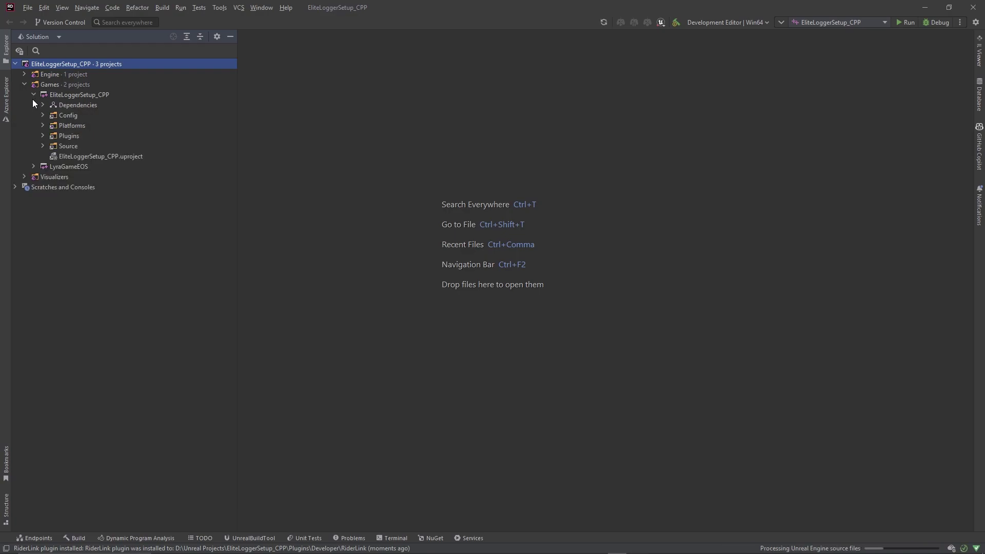
pyautogui.click(43, 146)
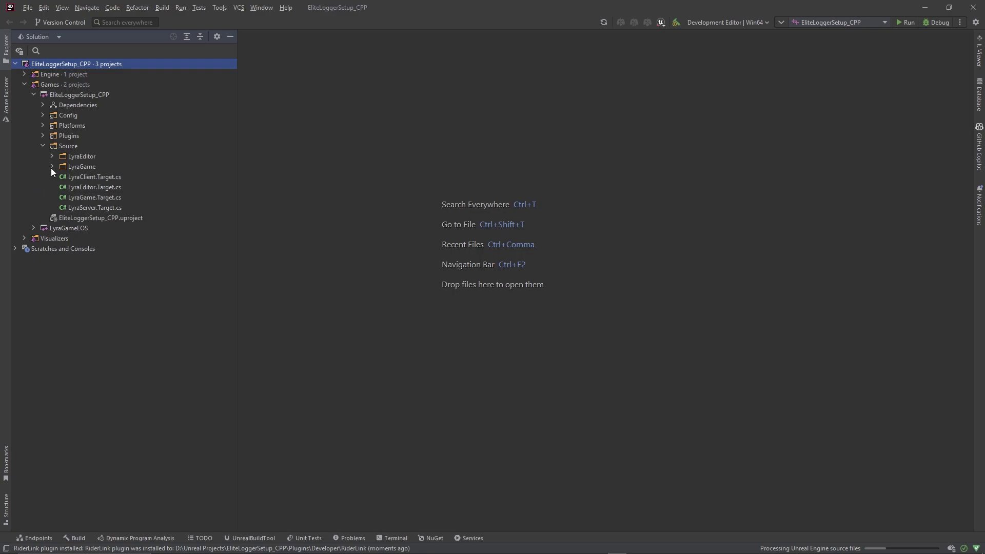
pyautogui.click(52, 167)
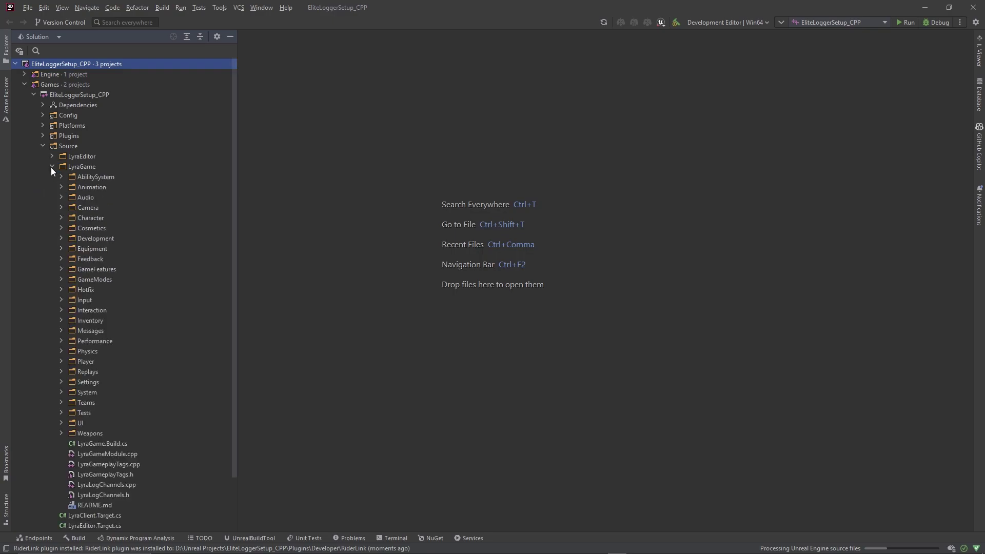
pyautogui.click(62, 392)
pyautogui.scroll(-2, 125, 448)
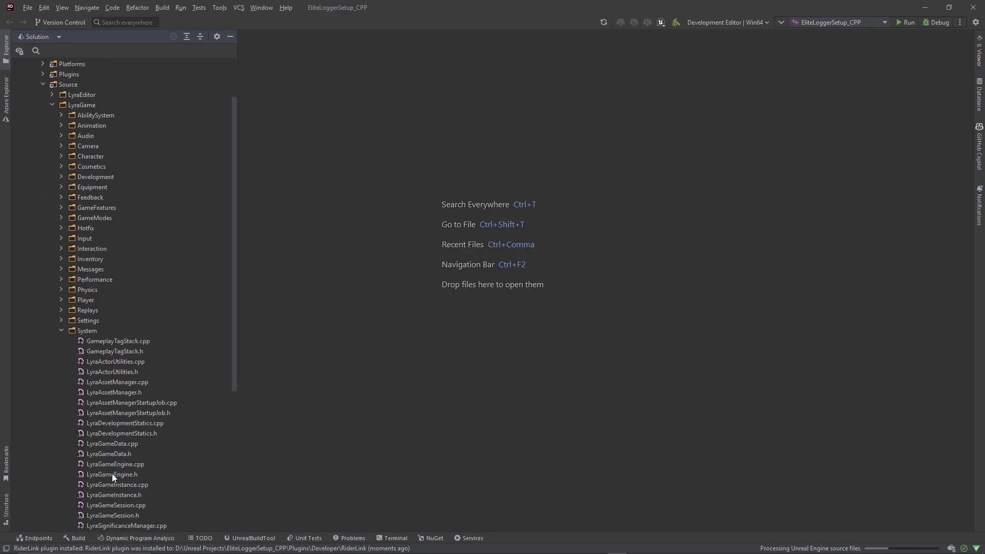
# - Open LyraGameInstance.h and select the UCommonGameInstance base class name
pyautogui.doubleClick(115, 494)
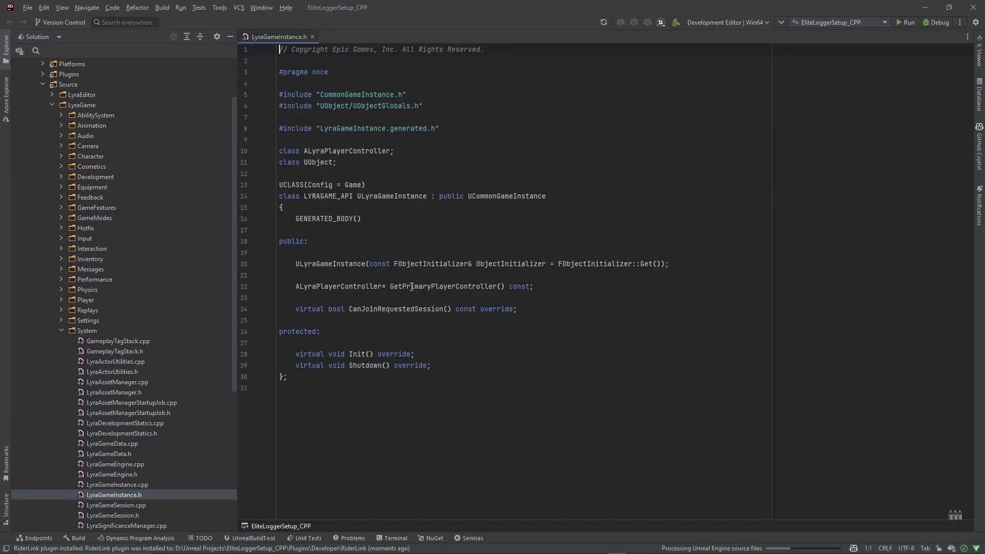
pyautogui.doubleClick(491, 173)
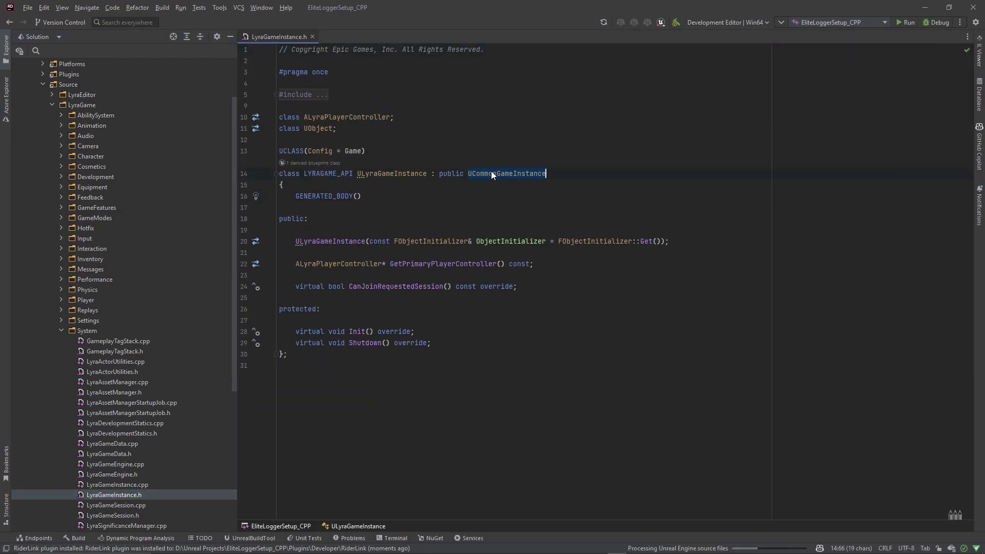
pyautogui.click(483, 173)
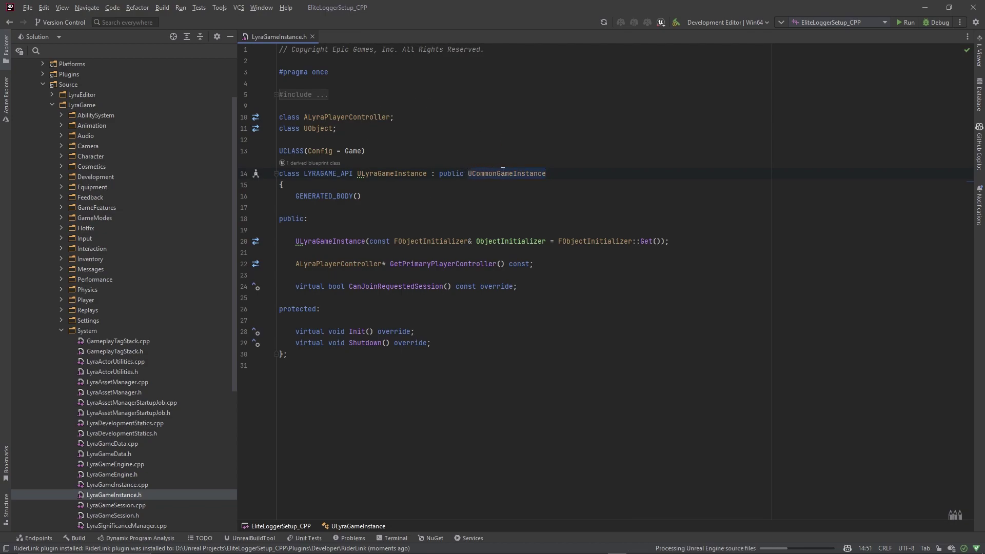
pyautogui.click(467, 173)
pyautogui.click(518, 175)
pyautogui.doubleClick(519, 175)
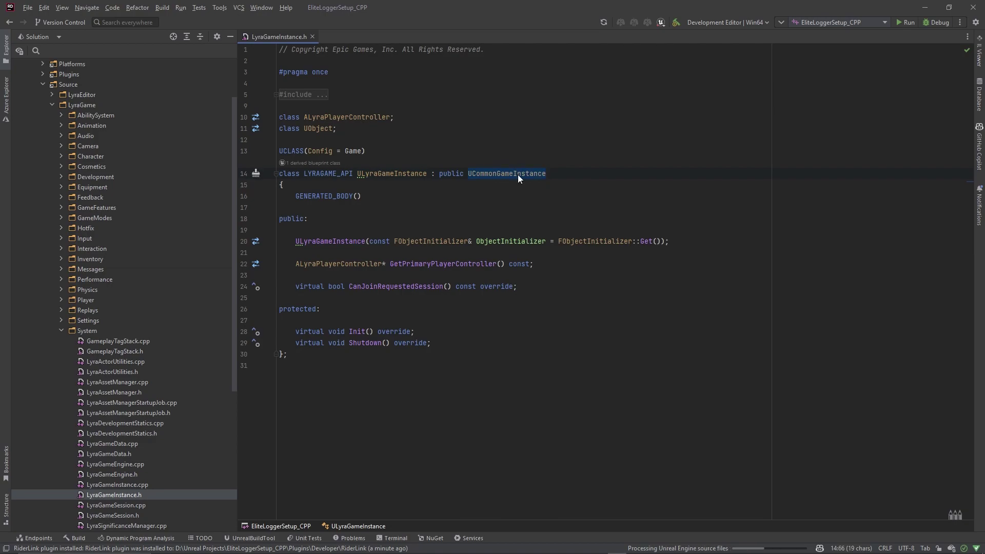
# - Try typing 'Uelite' as base class, restore UCommonGameInstance, and collapse System
pyautogui.write('Uelite')
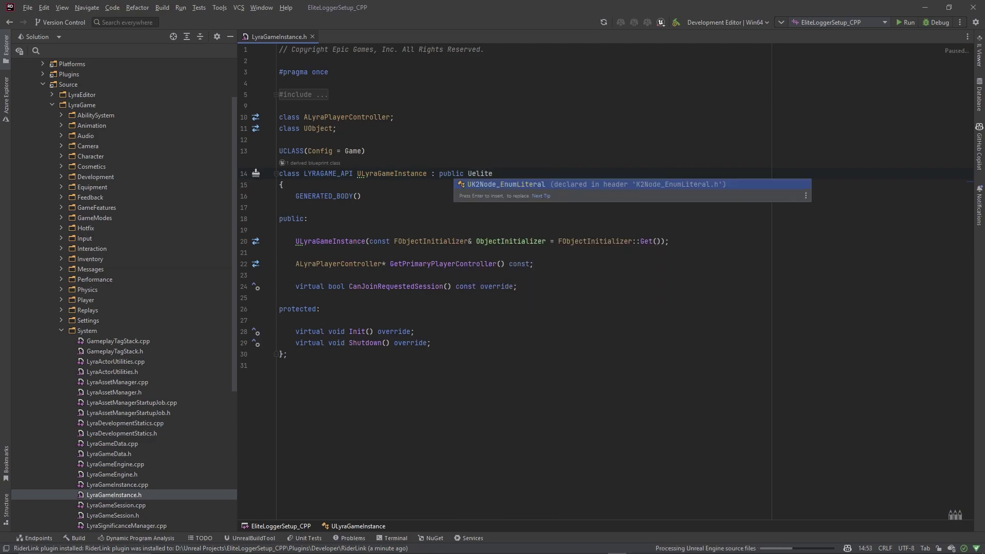
pyautogui.press('BackSpace')
pyautogui.press('BackSpace')
pyautogui.press('BackSpace')
pyautogui.press('BackSpace')
pyautogui.press('BackSpace')
pyautogui.press('BackSpace')
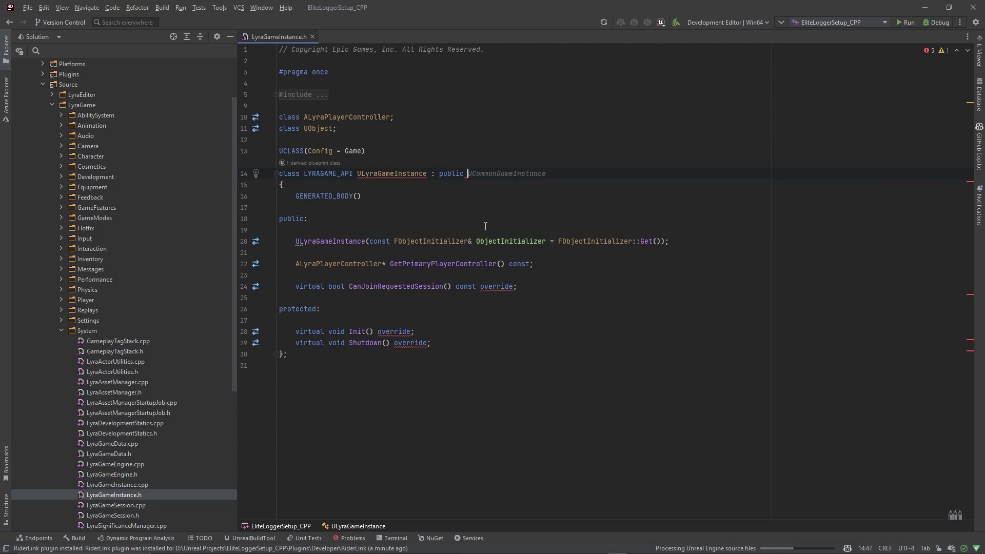
pyautogui.press('Tab')
pyautogui.press('Down')
pyautogui.press('Down')
pyautogui.press('Down')
pyautogui.scroll(-1, 90, 500)
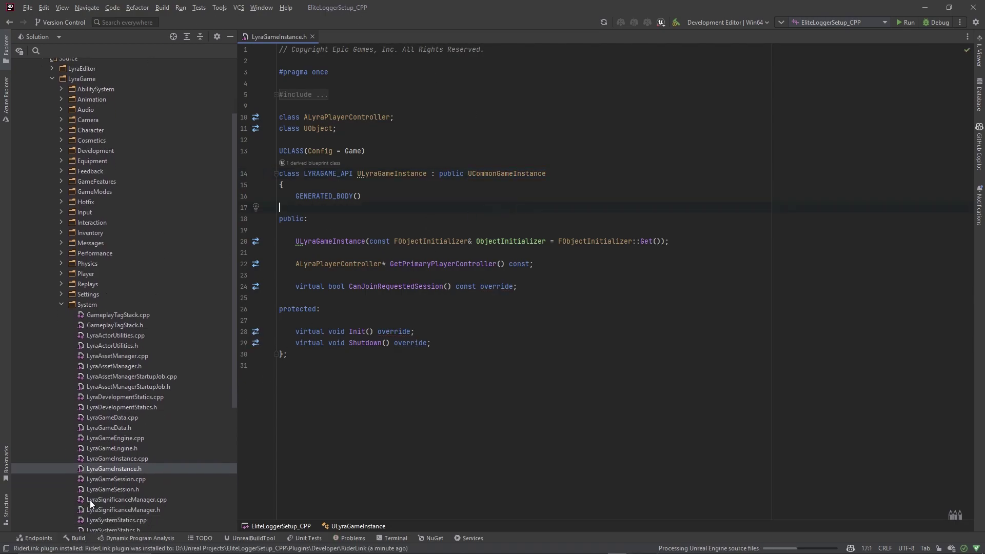
pyautogui.scroll(1, 57, 303)
pyautogui.click(61, 331)
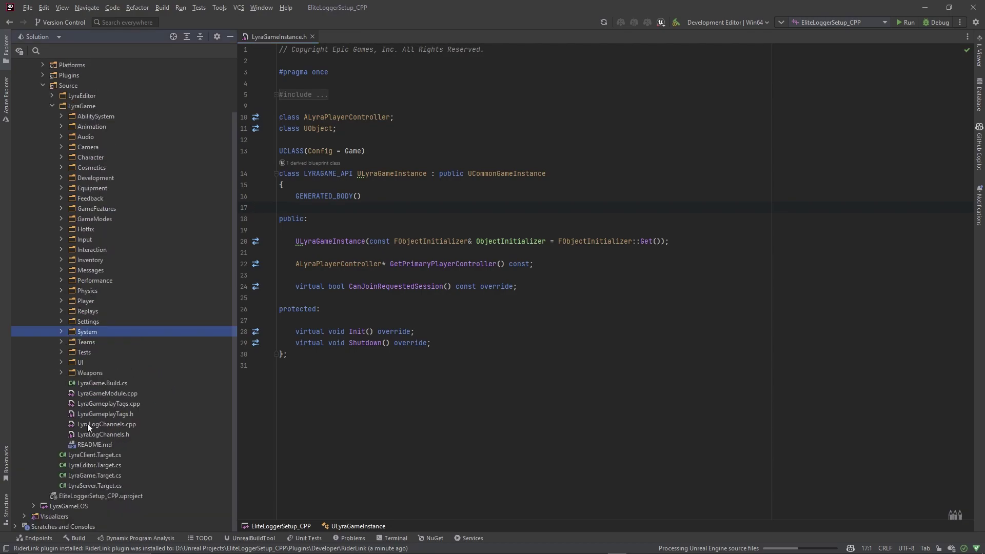
# - Add "EliteLogger" after "ControlFlows" in LyraGame.Build.cs PublicDependencyModuleNames
pyautogui.doubleClick(103, 382)
pyautogui.scroll(-4, 388, 367)
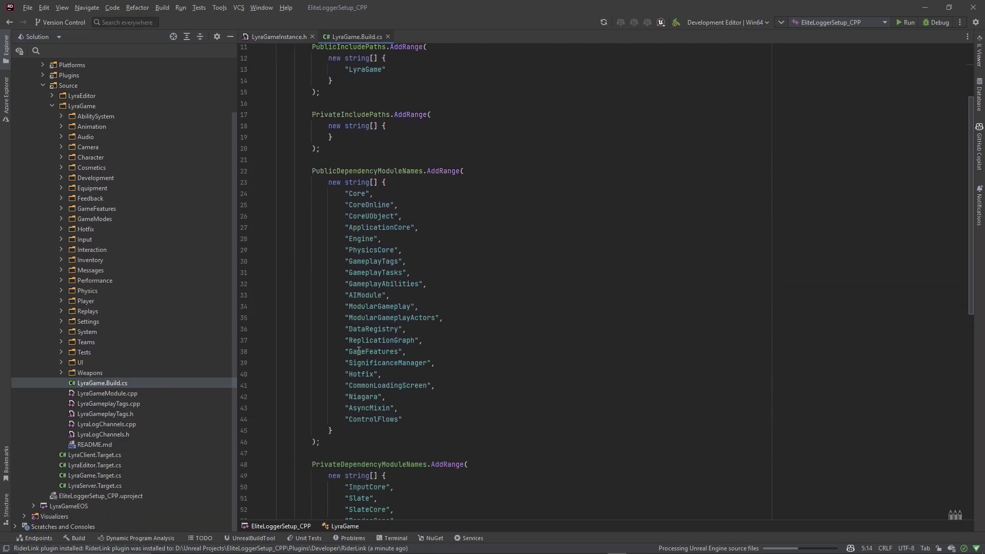
pyautogui.click(413, 399)
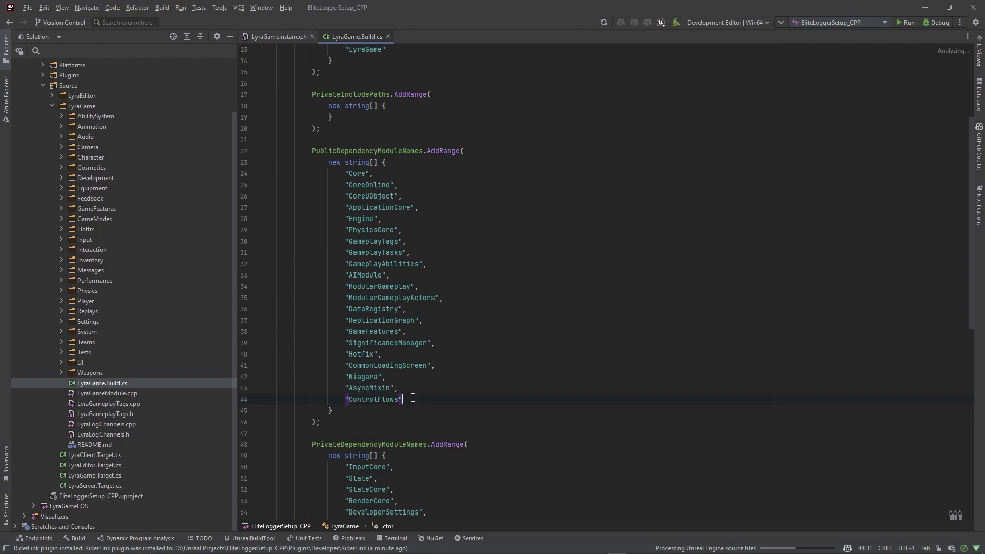
pyautogui.write(',')
pyautogui.press('Return')
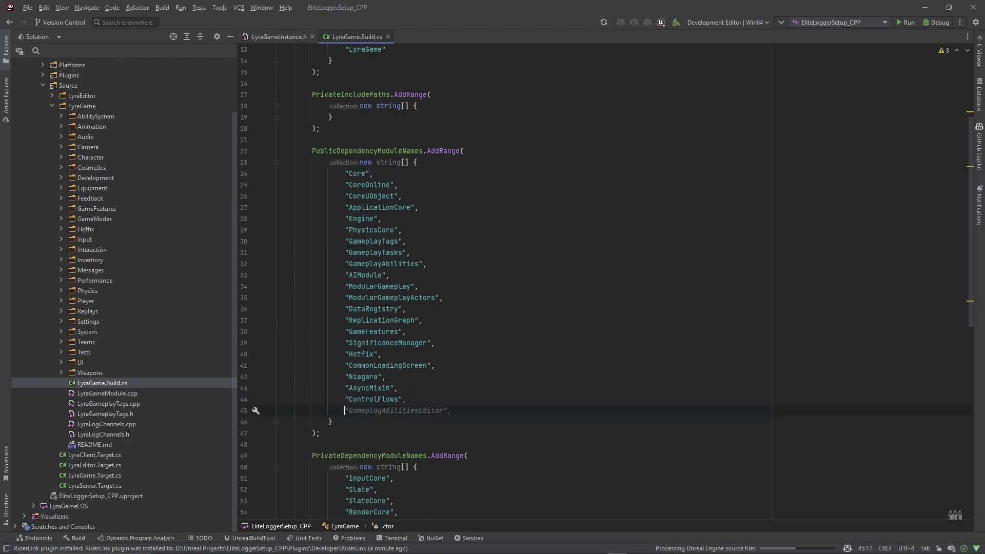
pyautogui.write('"Elit')
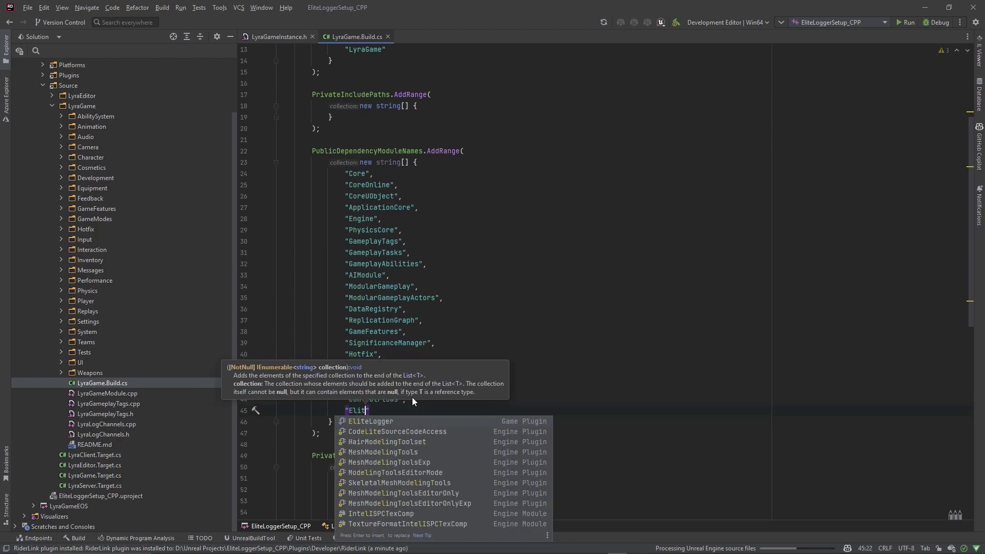
pyautogui.press('Return')
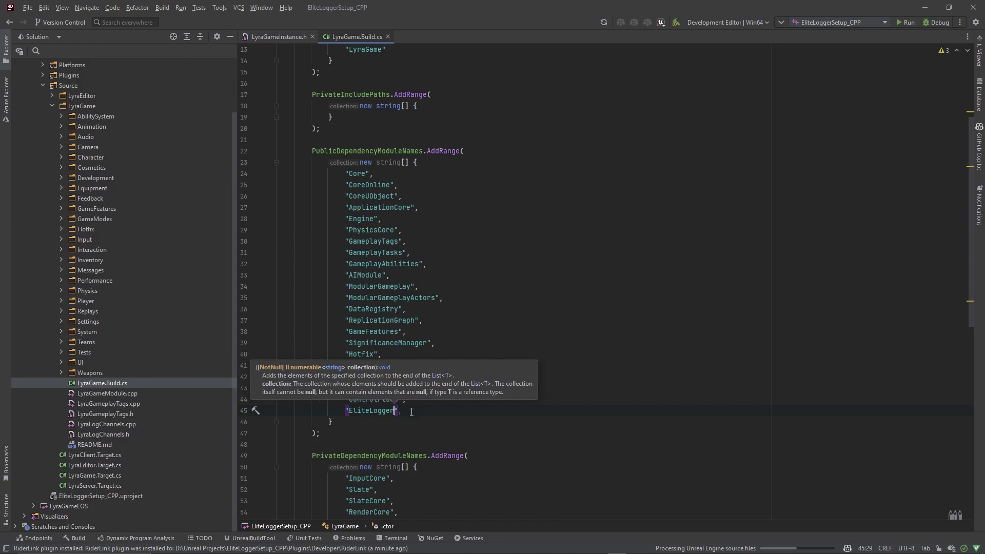
pyautogui.click(411, 411)
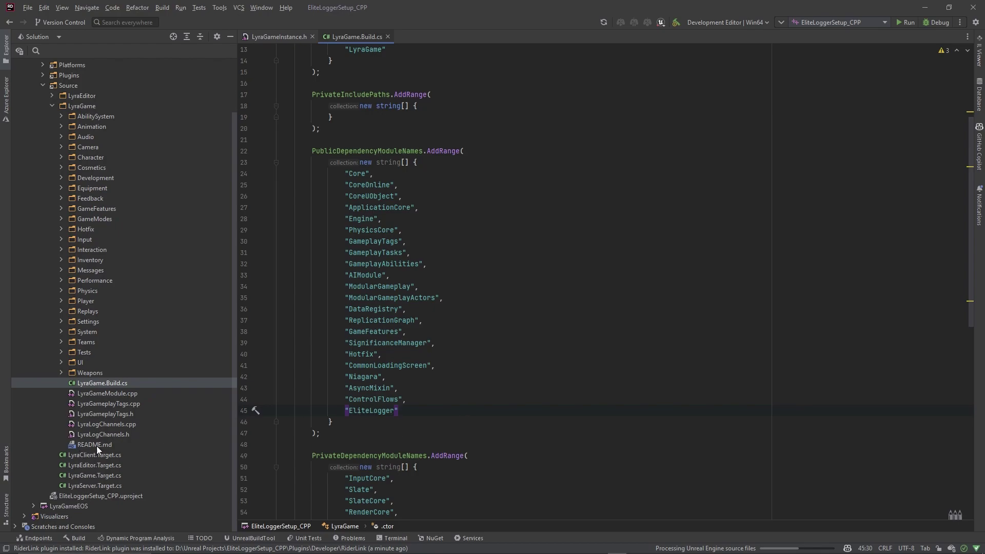
# - Duplicate the Gauntlet plugin entry in EliteLoggerSetup_CPP.uproject
pyautogui.doubleClick(87, 498)
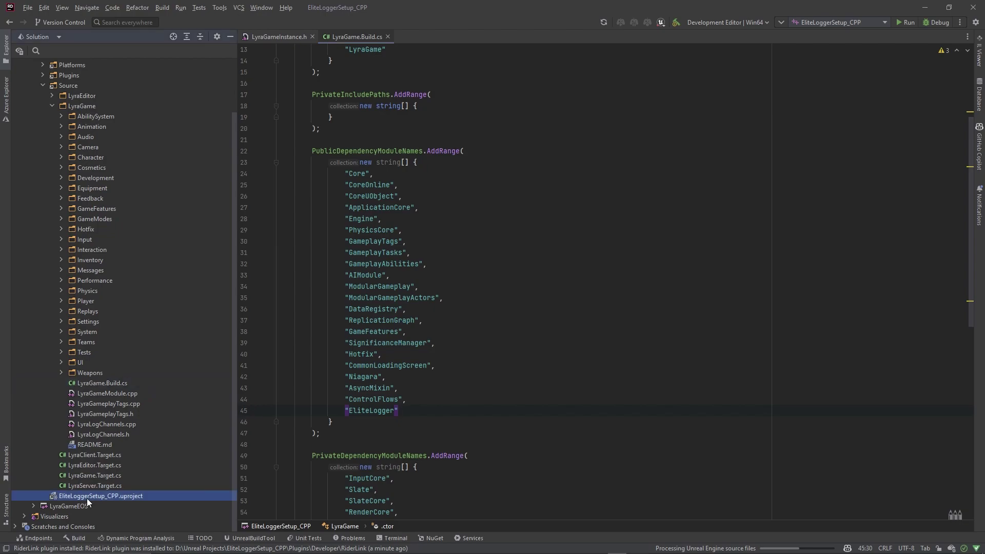
pyautogui.scroll(-3, 315, 288)
pyautogui.moveTo(315, 287); pyautogui.dragTo(378, 320)
pyautogui.hotkey('ctrl', 'c')
pyautogui.press('End')
pyautogui.press('Return')
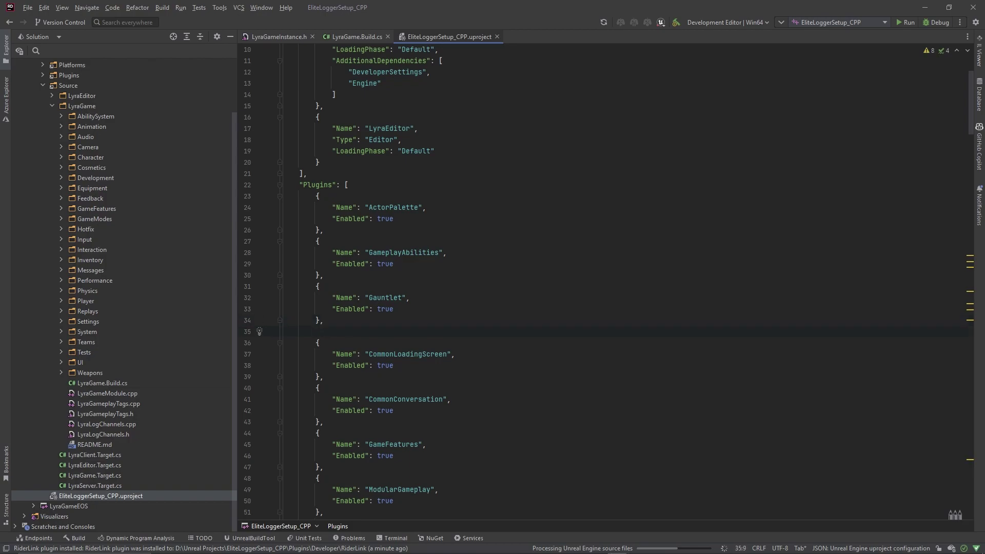
pyautogui.hotkey('ctrl', 'v')
# - Rename the copied plugin entry to EliteLogger and return to LyraGameInstance.h
pyautogui.doubleClick(385, 342)
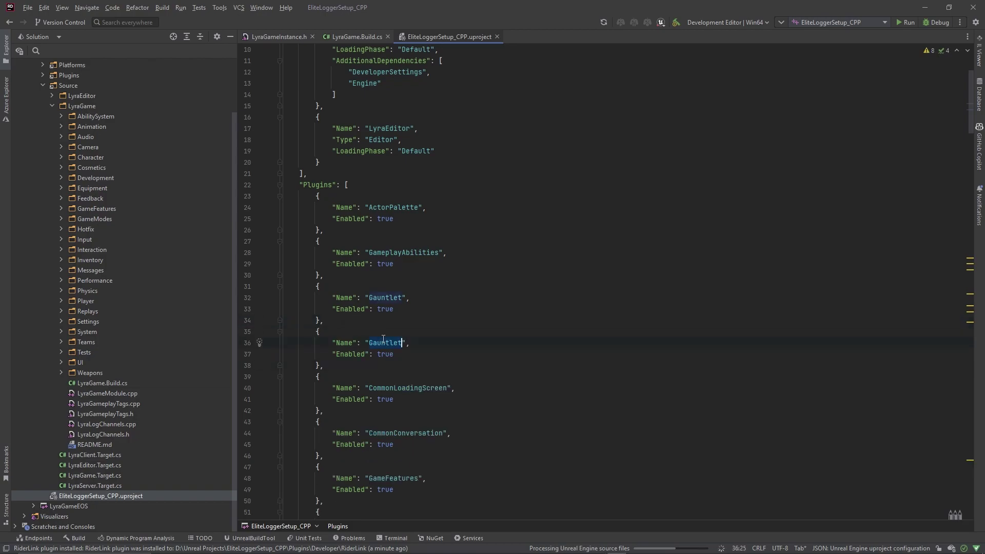
pyautogui.write('El')
pyautogui.press('Return')
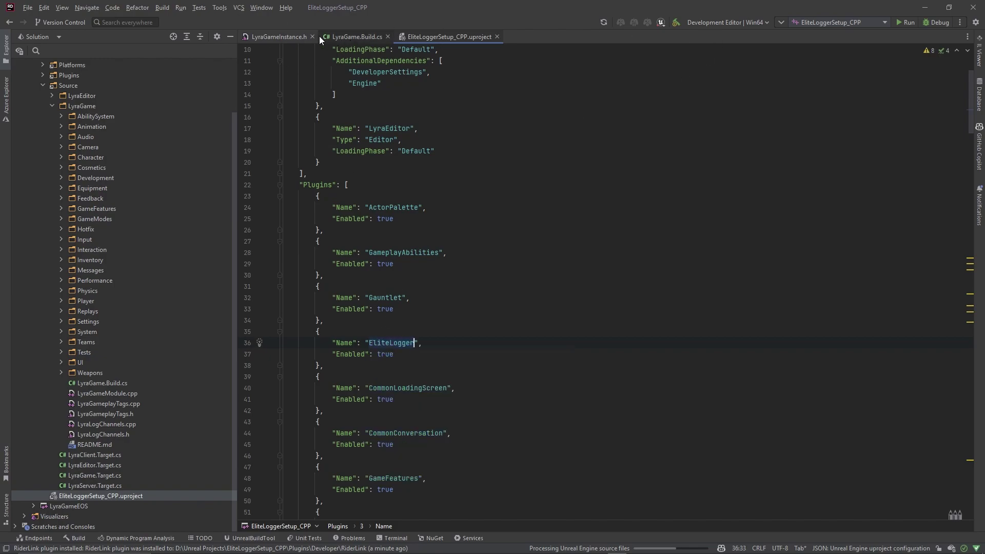
pyautogui.click(281, 37)
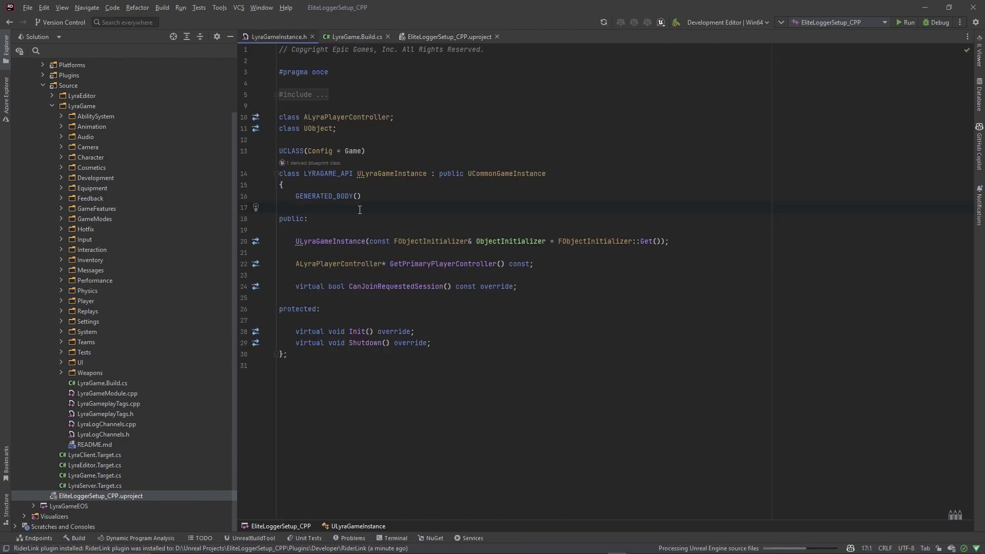
# - Try UEliteDebuggerGameInstance as the base class, then undo back to UCommonGameInstance
pyautogui.doubleClick(496, 175)
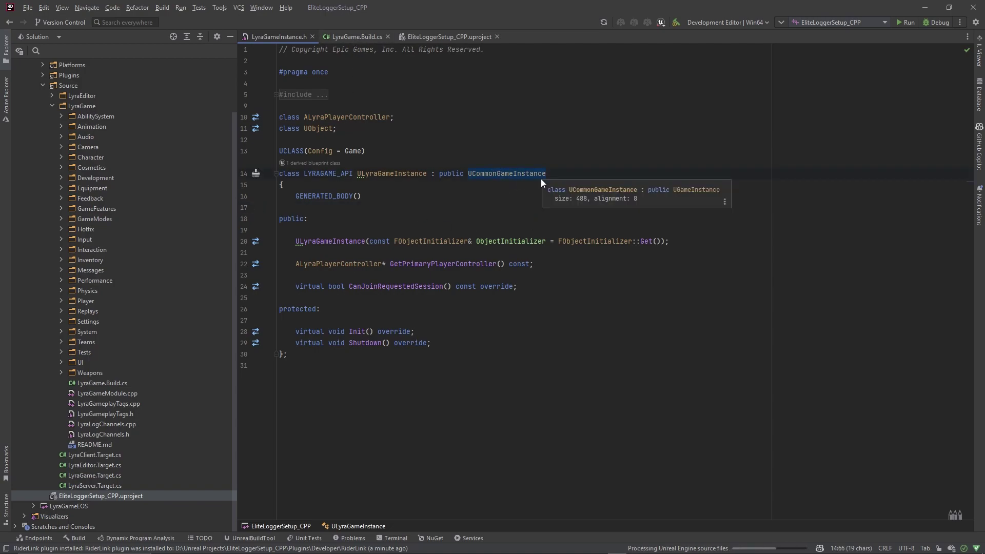
pyautogui.press('Down')
pyautogui.press('Down')
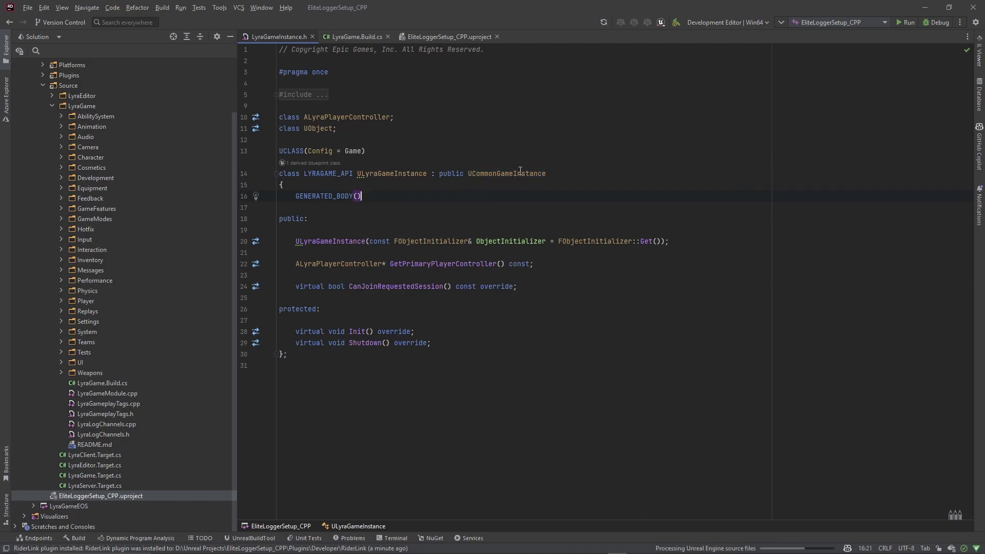
pyautogui.doubleClick(496, 175)
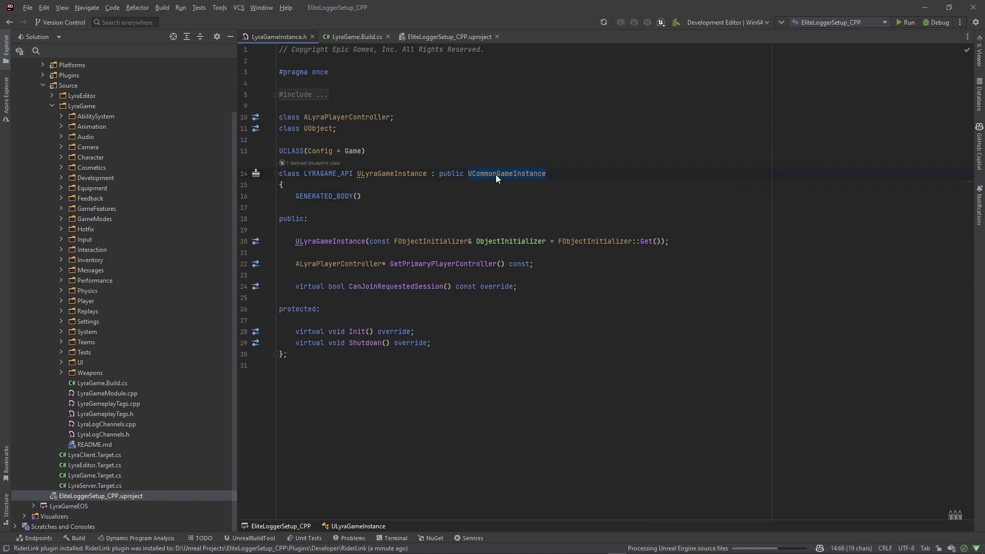
pyautogui.write('UElite')
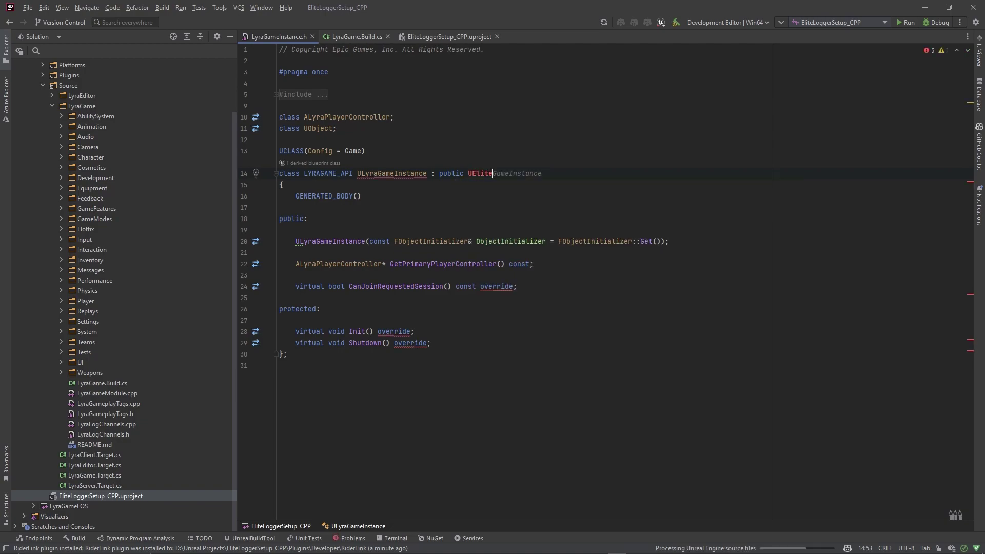
pyautogui.write('DebuggerGameInstance')
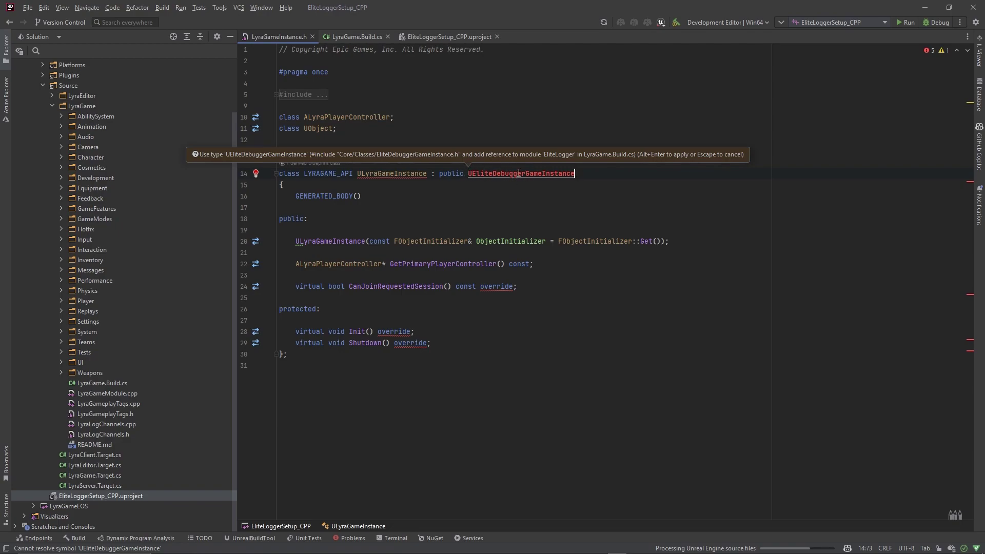
pyautogui.press('Escape')
pyautogui.hotkey('ctrl', 'z')
pyautogui.hotkey('ctrl', 'z')
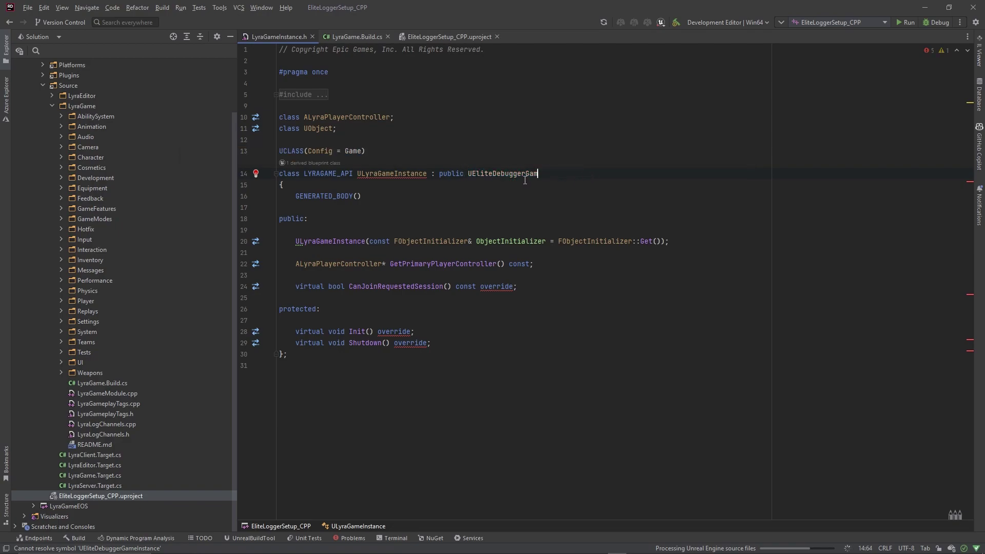
pyautogui.click(512, 178)
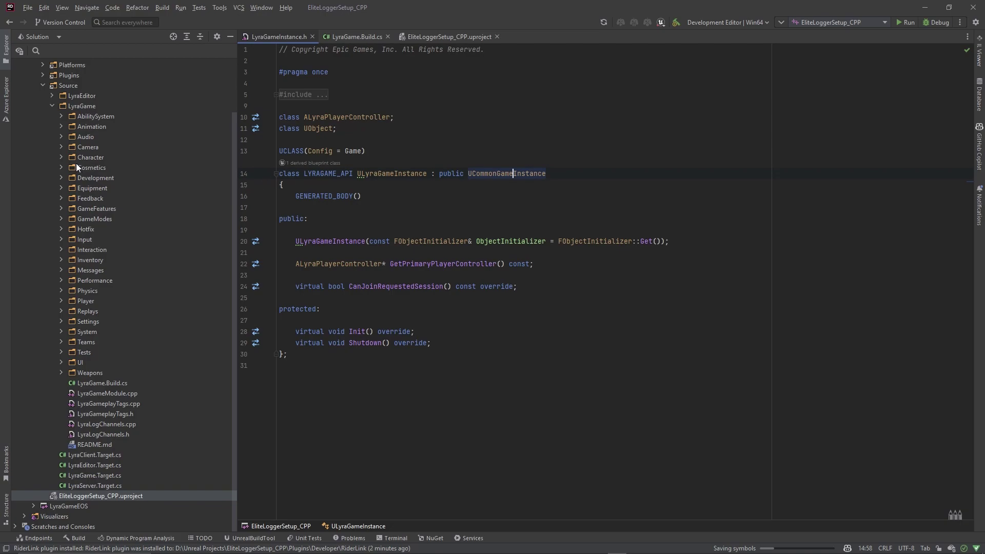
# - Open EliteDebuggerGameInstance.h from Plugins > EliteLogger > Source > Public > Core > Classes
pyautogui.scroll(3, 77, 167)
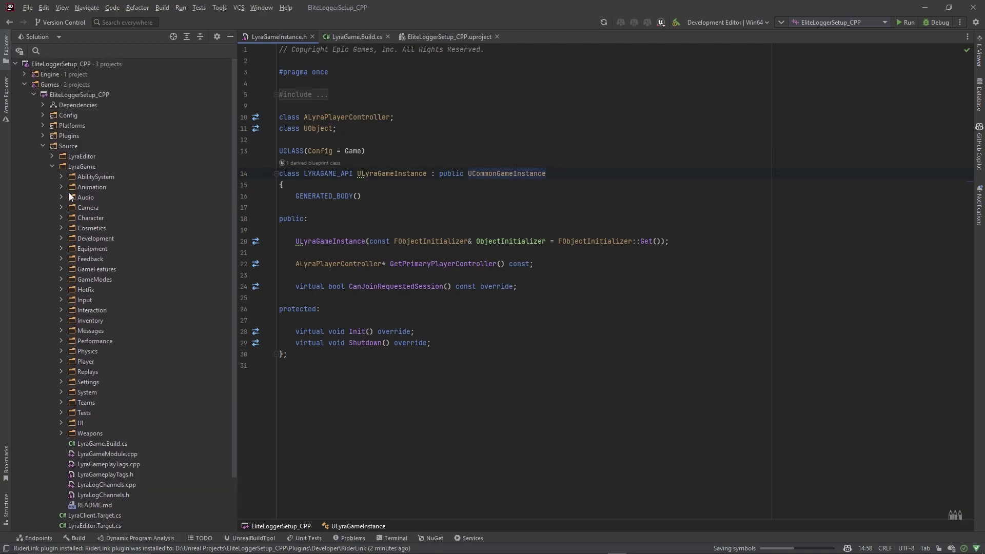
pyautogui.click(43, 136)
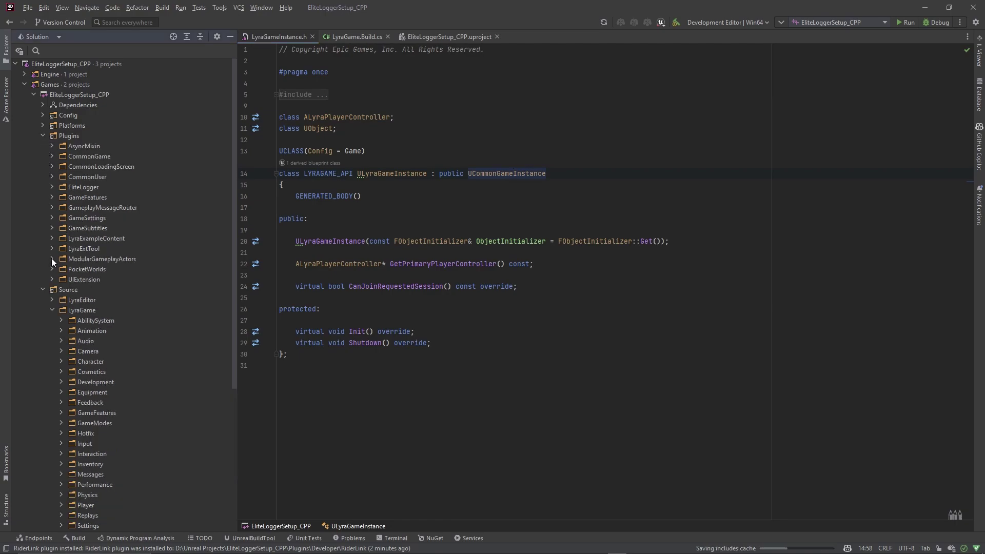
pyautogui.click(52, 187)
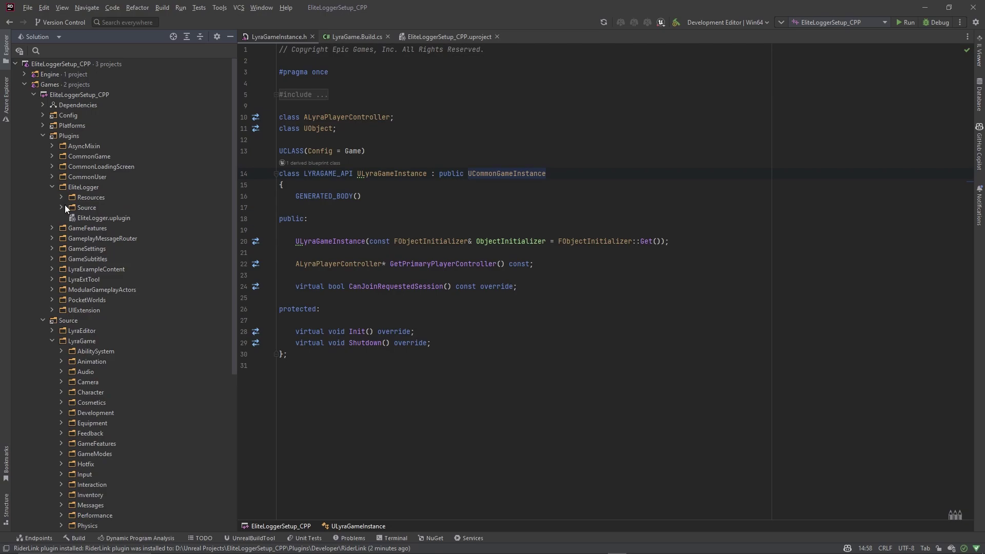
pyautogui.click(61, 208)
pyautogui.click(77, 237)
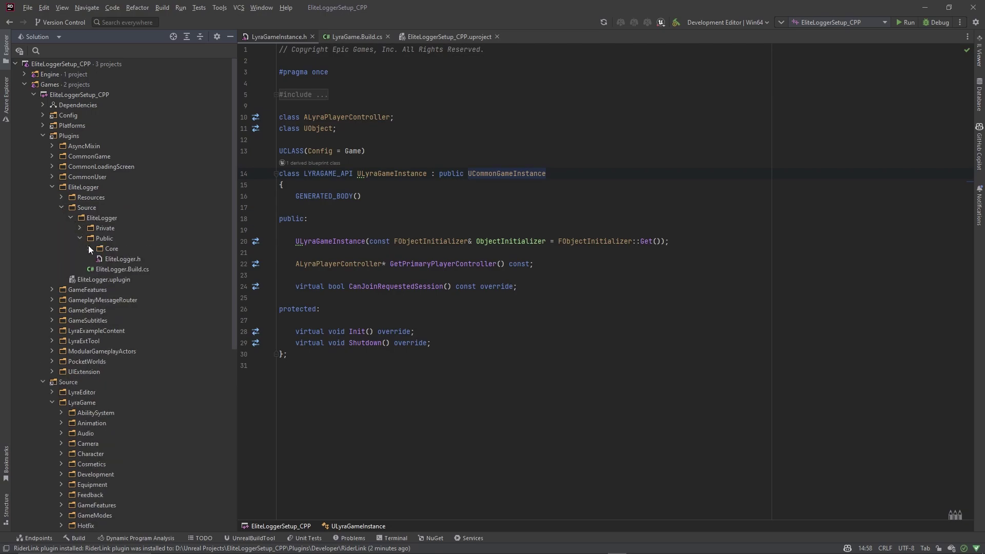
pyautogui.click(89, 247)
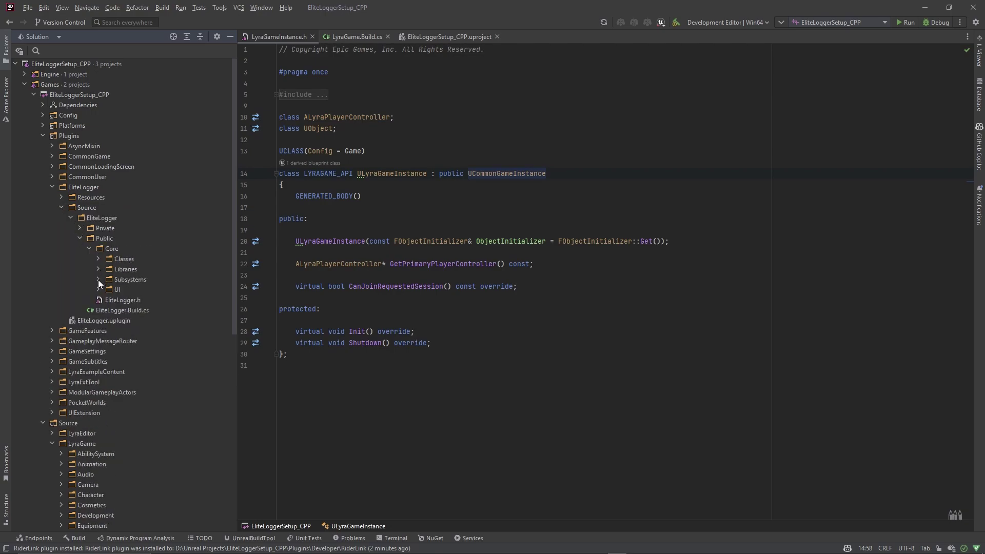
pyautogui.click(98, 259)
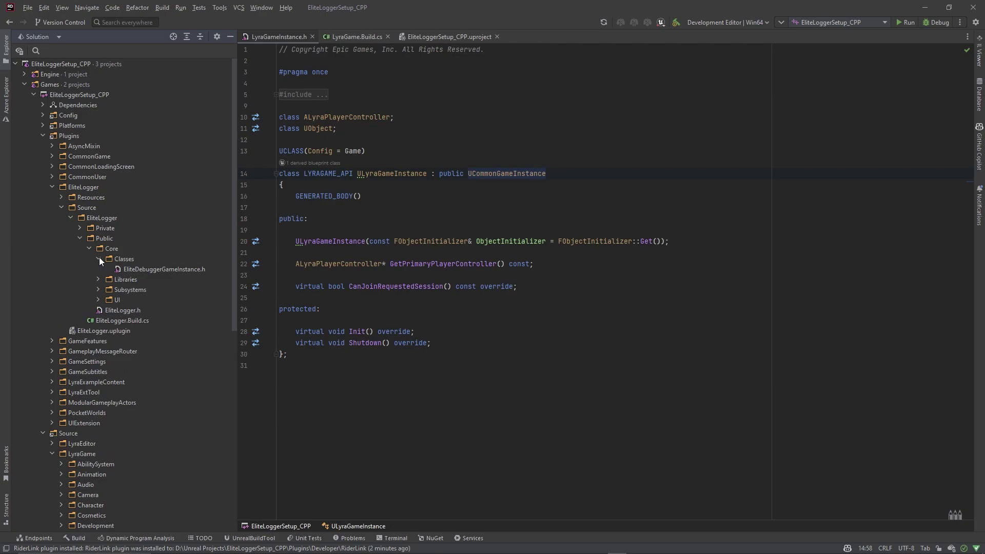
pyautogui.doubleClick(152, 269)
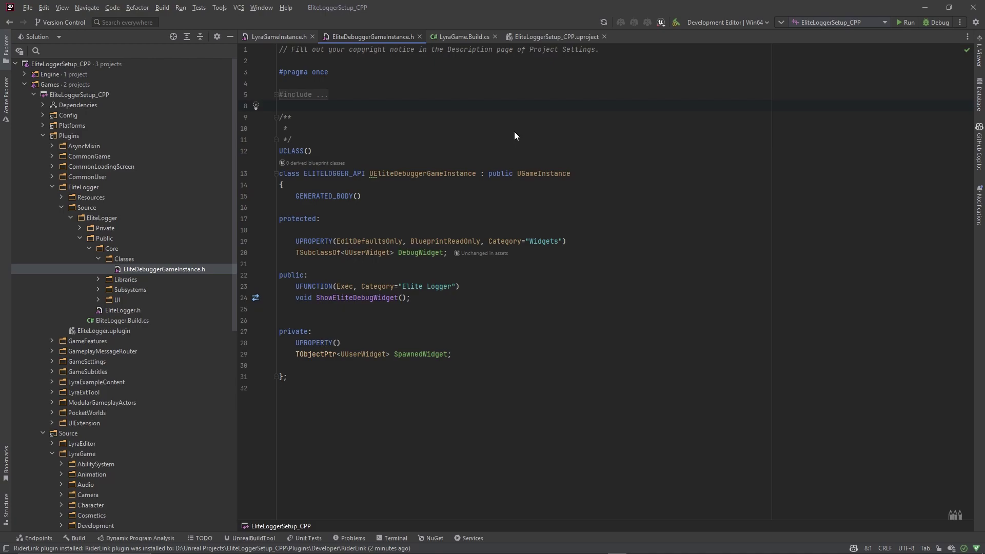
# - Copy the header's protected, public and private member block into ULyraGameInstance
pyautogui.hotkey('alt', 'o')
pyautogui.click(375, 37)
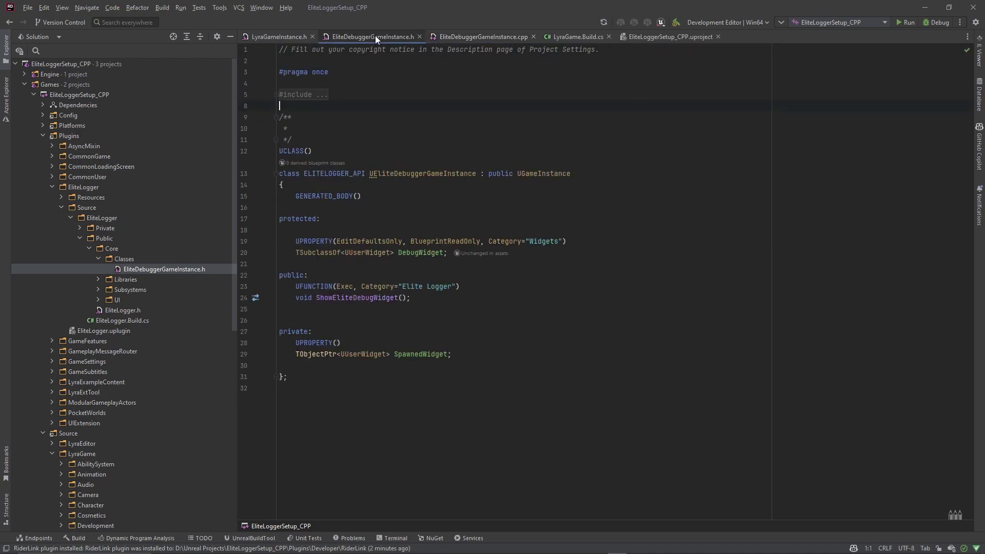
pyautogui.moveTo(487, 355); pyautogui.dragTo(254, 217)
pyautogui.hotkey('ctrl', 'c')
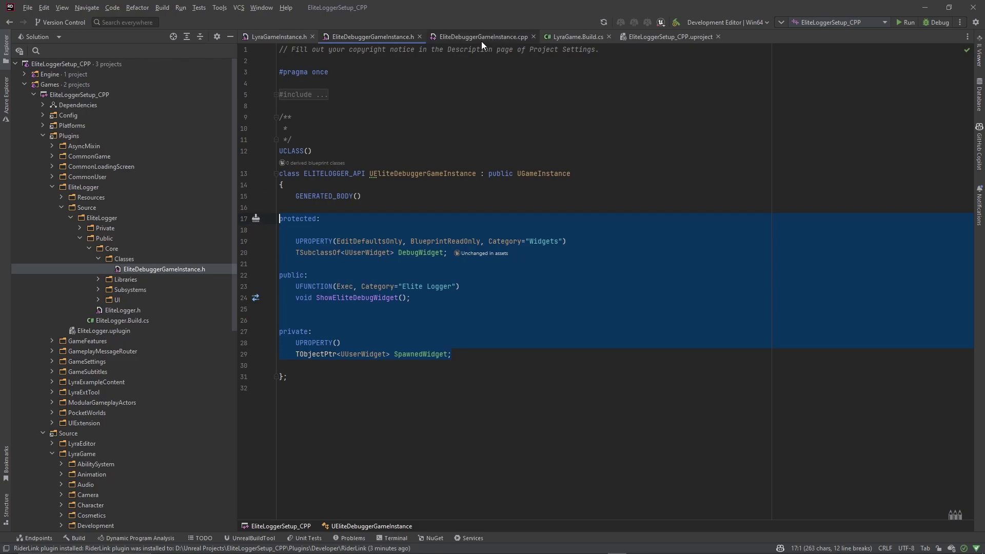
pyautogui.click(277, 37)
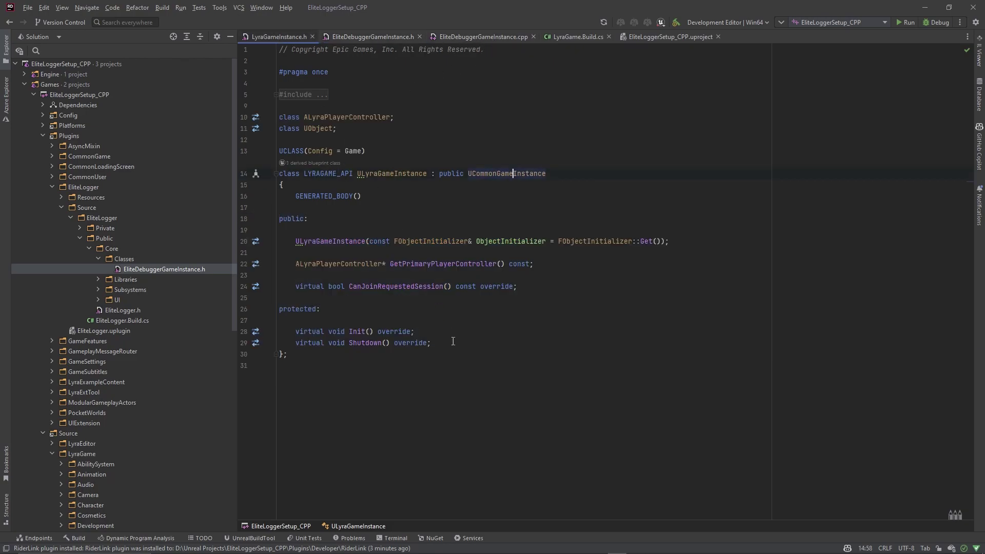
pyautogui.press('Return')
pyautogui.press('Return')
pyautogui.hotkey('ctrl', 'v')
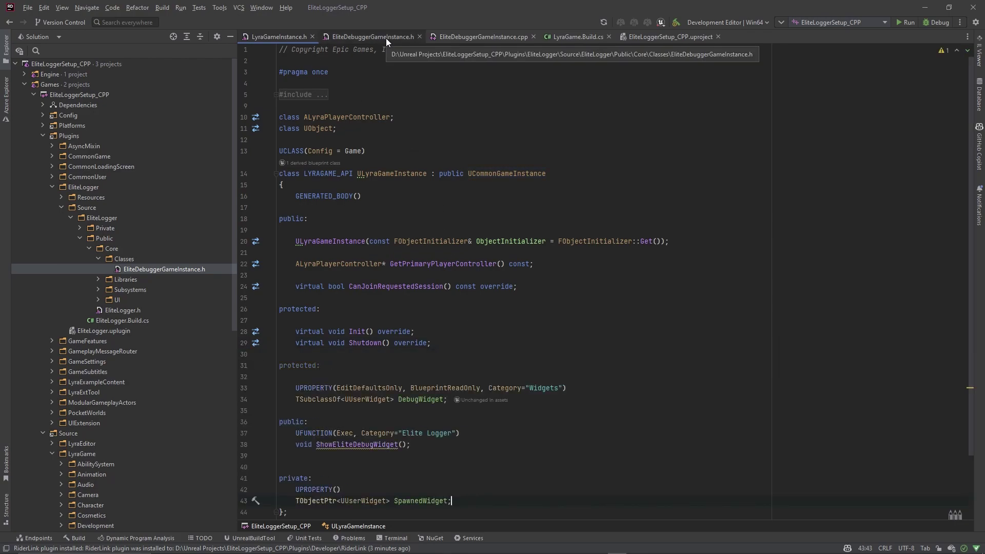
# - Select the whole ShowEliteDebugWidget function in EliteDebuggerGameInstance.cpp
pyautogui.click(462, 36)
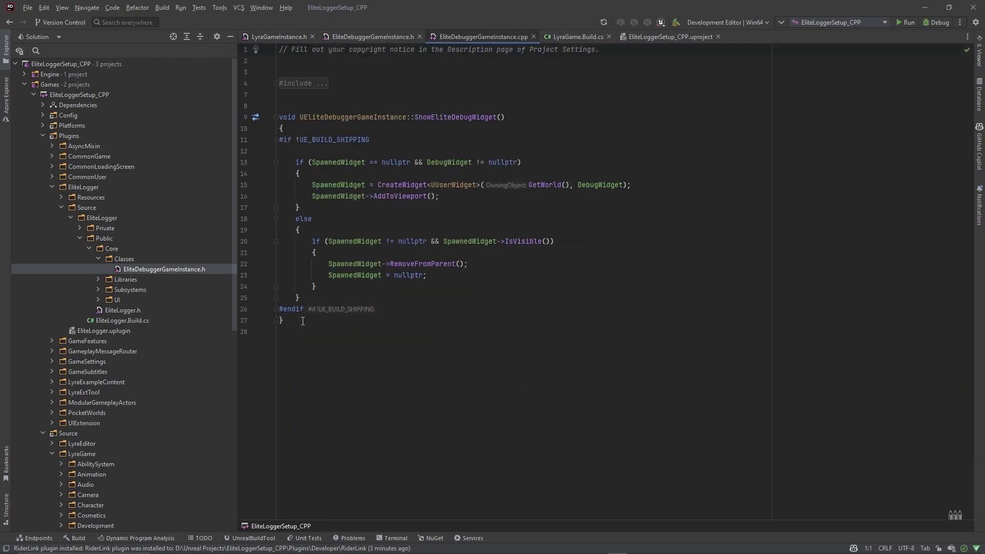
pyautogui.moveTo(303, 321); pyautogui.dragTo(248, 118)
pyautogui.hotkey('ctrl', 'c')
pyautogui.click(273, 42)
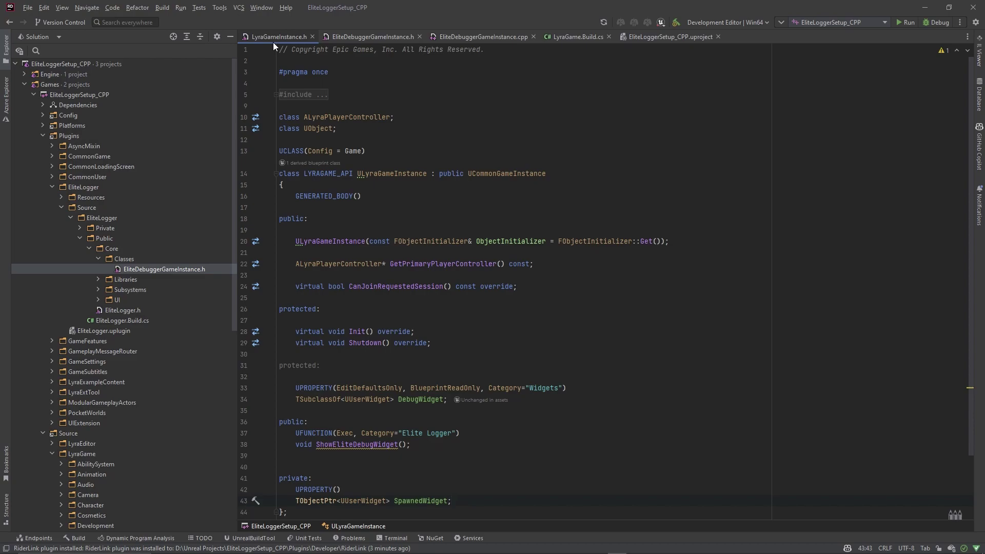
# - Paste ShowEliteDebugWidget at the end of LyraGameInstance.cpp, qualified with ULyraGameInstance instead of EliteDebugger
pyautogui.hotkey('alt', 'o')
pyautogui.scroll(-8, 304, 434)
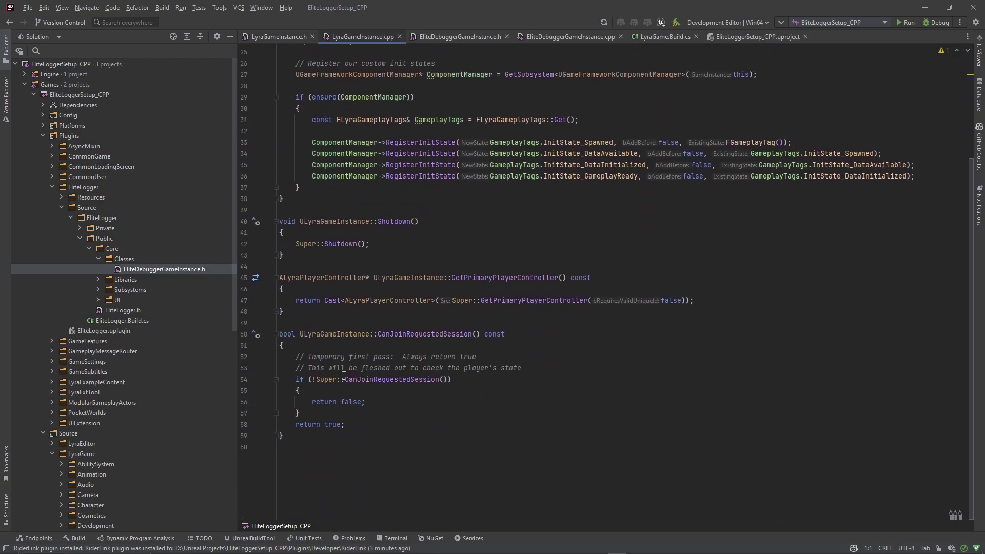
pyautogui.click(304, 434)
pyautogui.press('Return')
pyautogui.press('Return')
pyautogui.hotkey('ctrl', 'v')
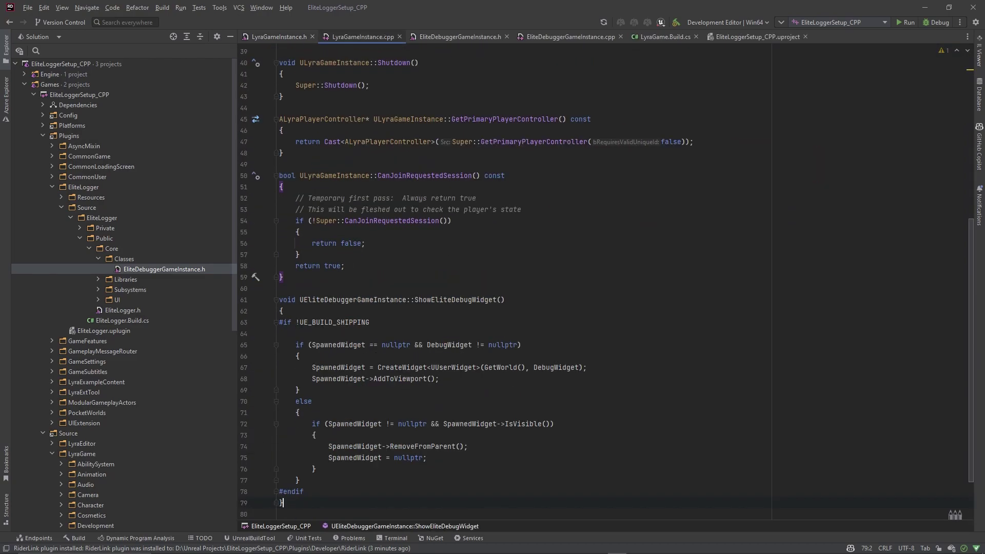
pyautogui.doubleClick(332, 173)
pyautogui.hotkey('ctrl', 'c')
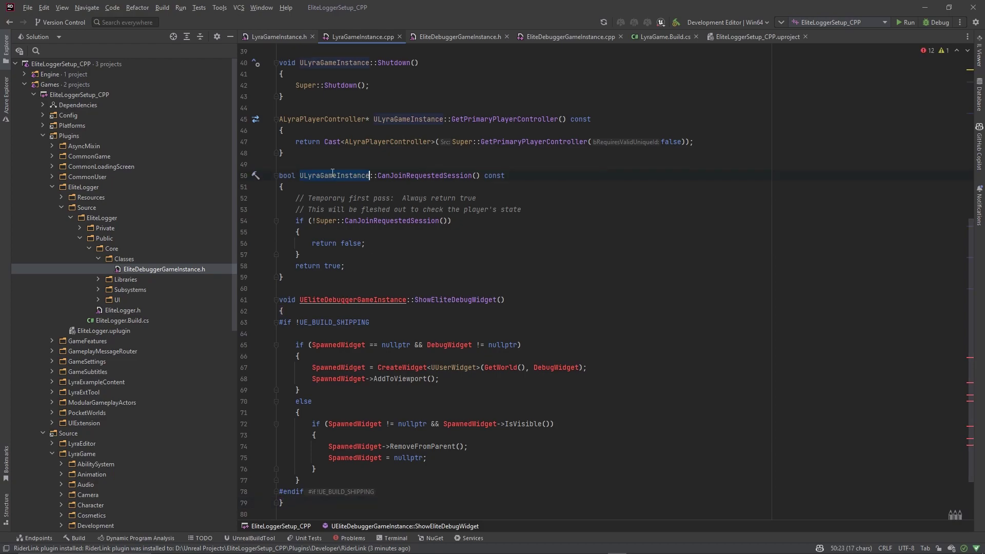
pyautogui.doubleClick(338, 299)
pyautogui.hotkey('ctrl', 'v')
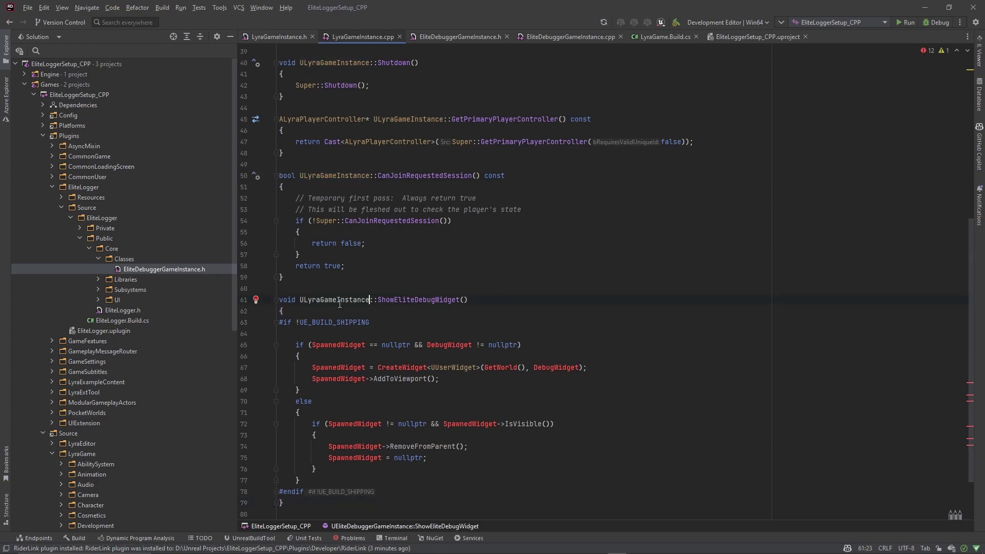
pyautogui.click(443, 345)
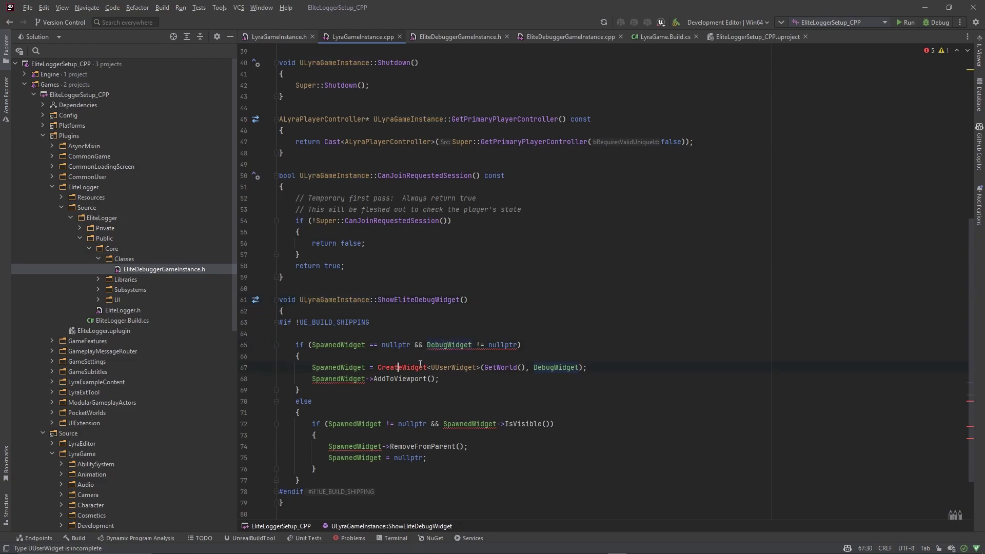
# - Import Blueprint/UserWidget.h for CreateWidget and remove the leftover Engine/Engine.h include
pyautogui.click(403, 367)
pyautogui.hotkey('alt', 'Return')
pyautogui.scroll(2, 384, 348)
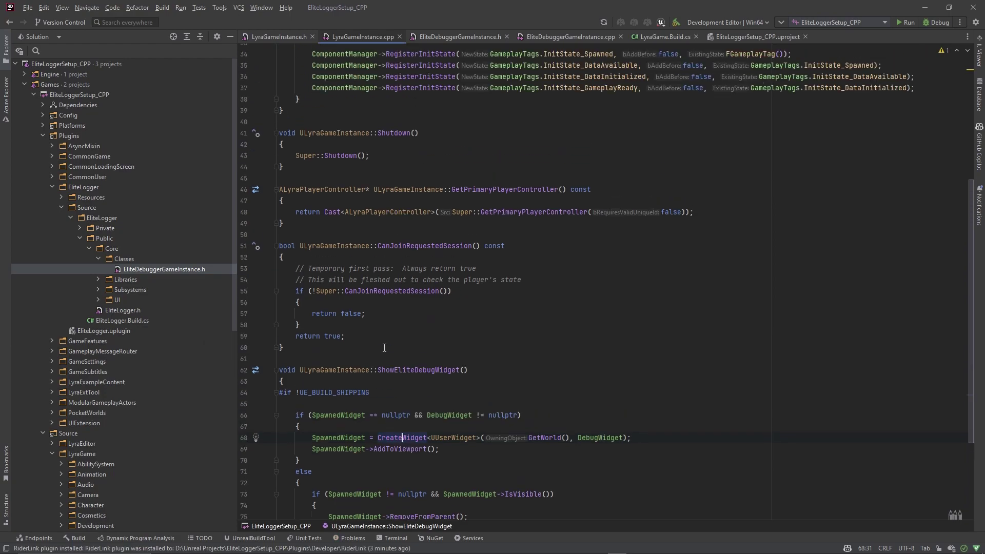
pyautogui.scroll(10, 385, 348)
pyautogui.click(302, 72)
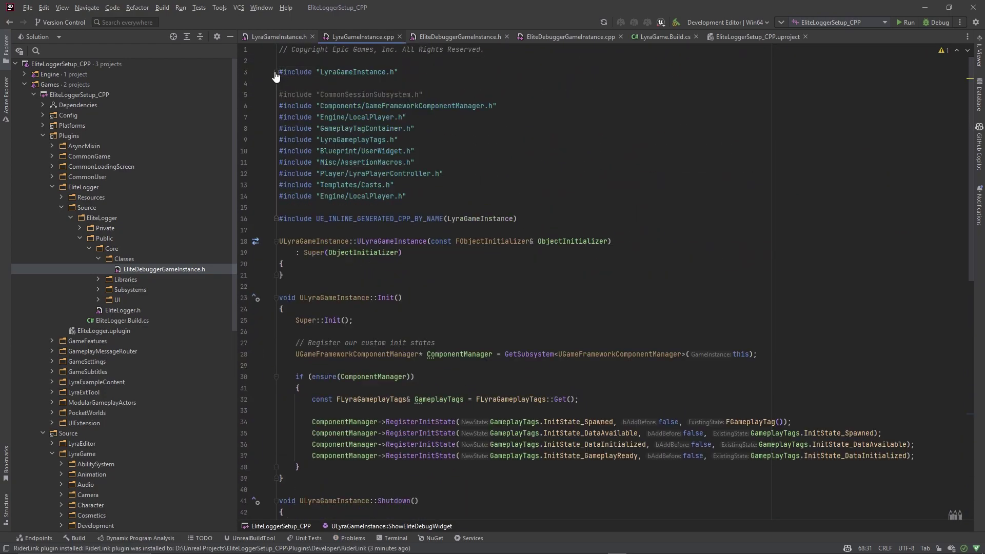
pyautogui.moveTo(423, 94); pyautogui.dragTo(264, 94)
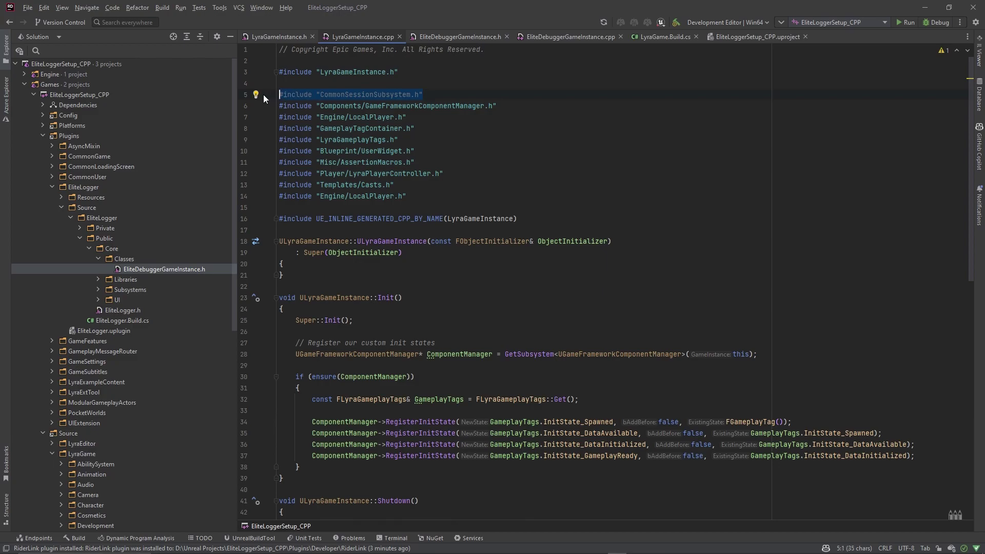
pyautogui.write('#include "Engine/Engine.h"')
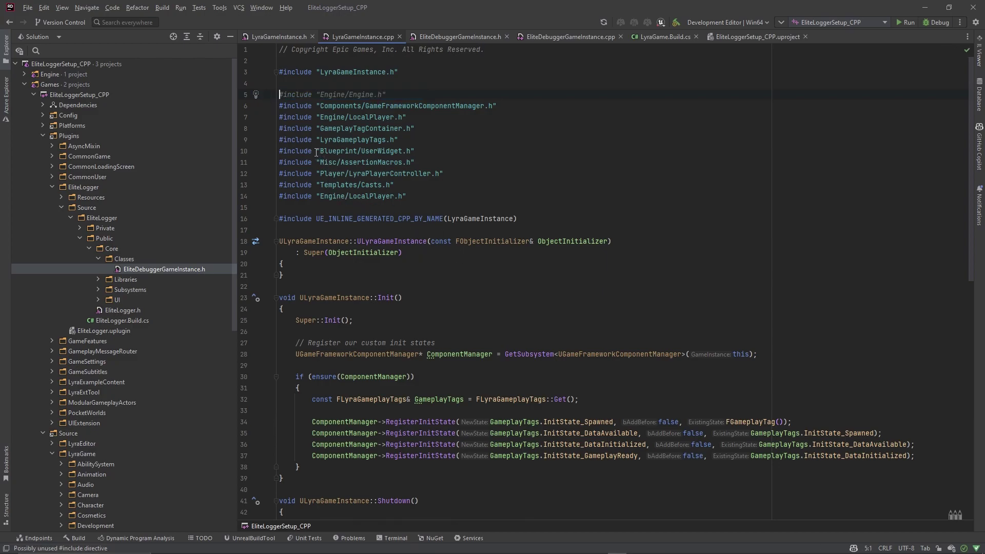
pyautogui.hotkey('shift', 'End')
pyautogui.press('Delete')
pyautogui.moveTo(414, 150); pyautogui.dragTo(275, 151)
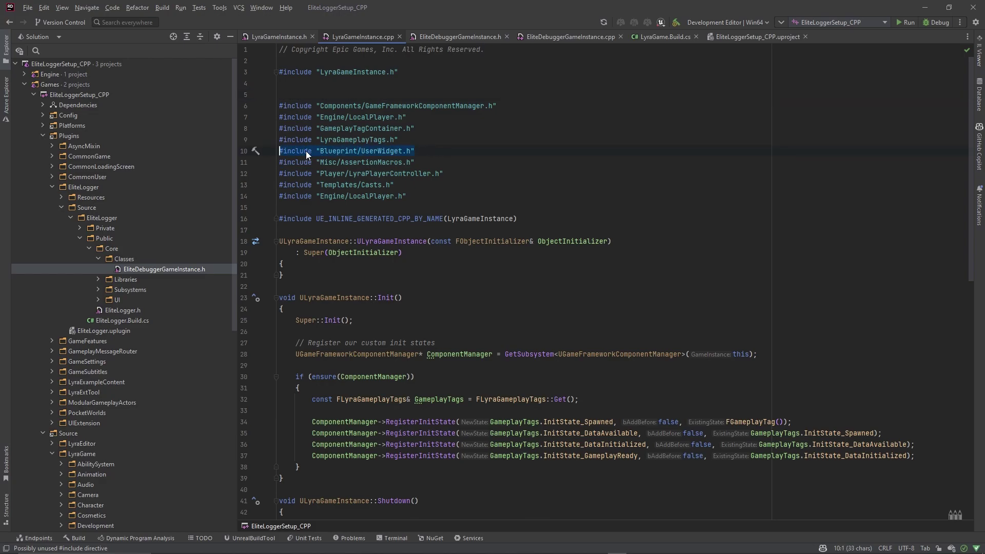
pyautogui.click(424, 151)
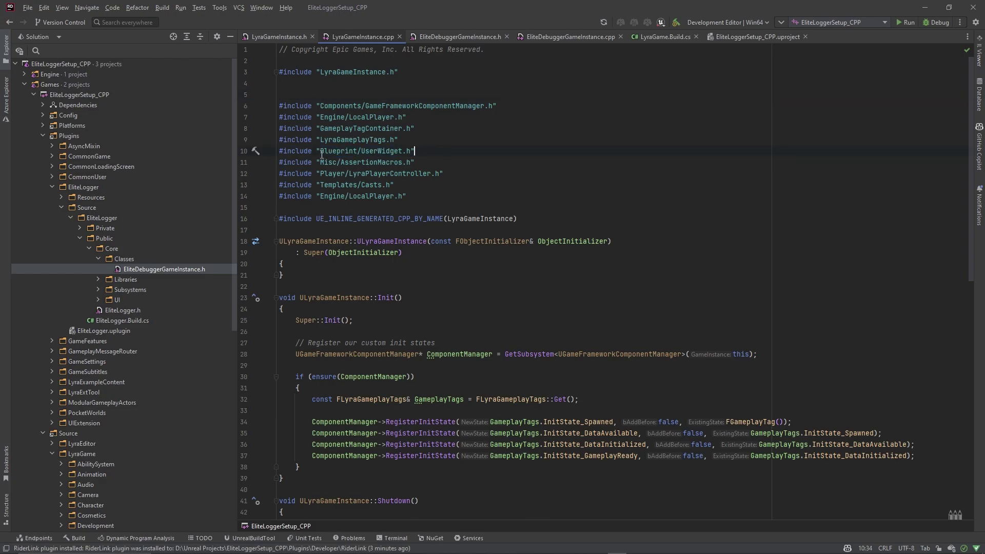
pyautogui.moveTo(316, 151); pyautogui.dragTo(373, 151)
pyautogui.click(416, 151)
pyautogui.scroll(-9, 582, 294)
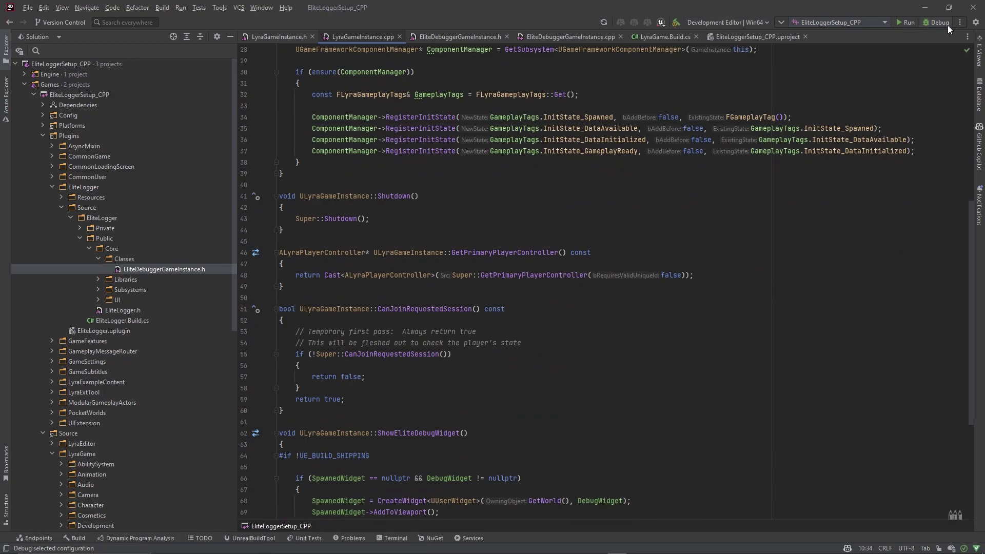
# - Start a debug build of EliteLoggerSetup_CPP's Development Editor target, launching Unreal Editor
pyautogui.click(919, 26)
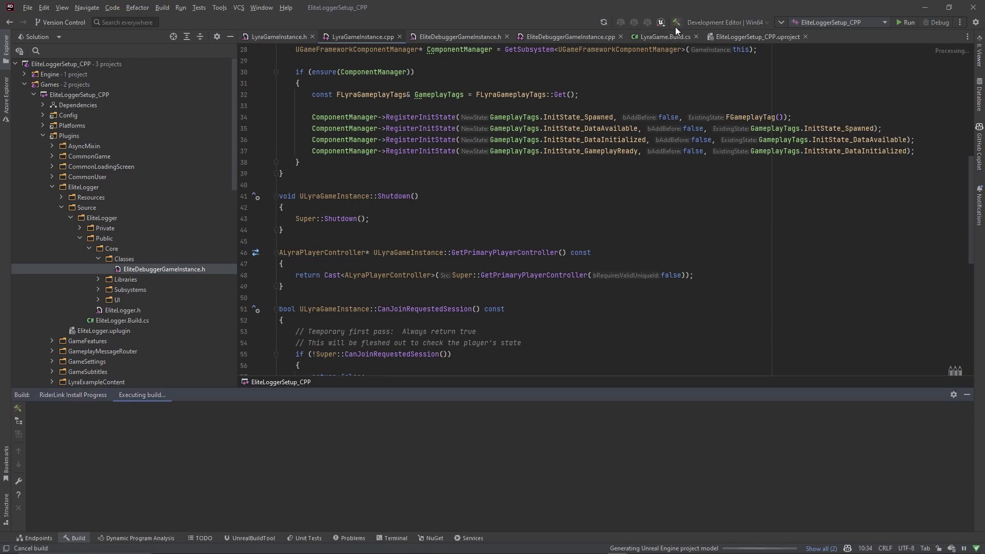
pyautogui.click(900, 23)
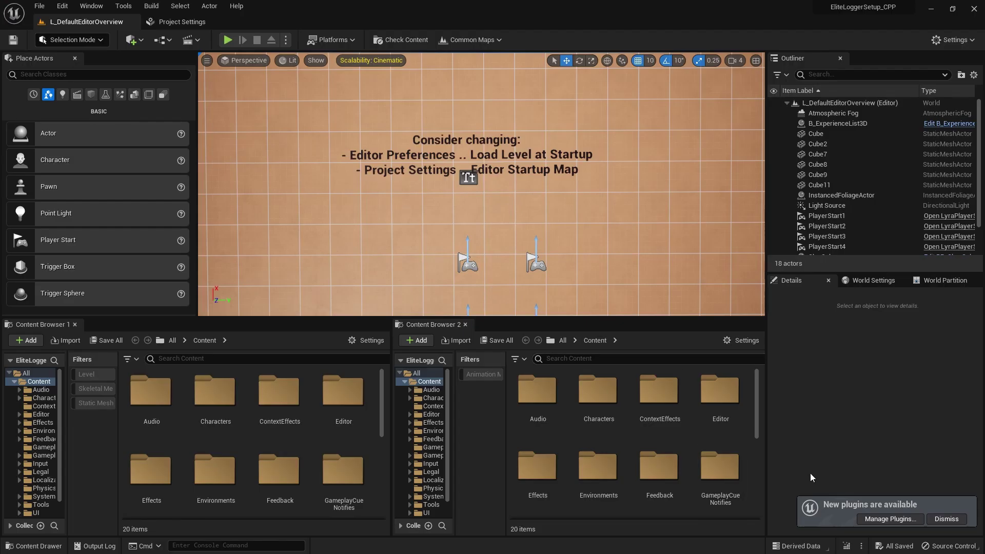
# - Search the Content Browser for 'gameinstance' and open B_LyraGameInstance docked in the main window
pyautogui.click(946, 520)
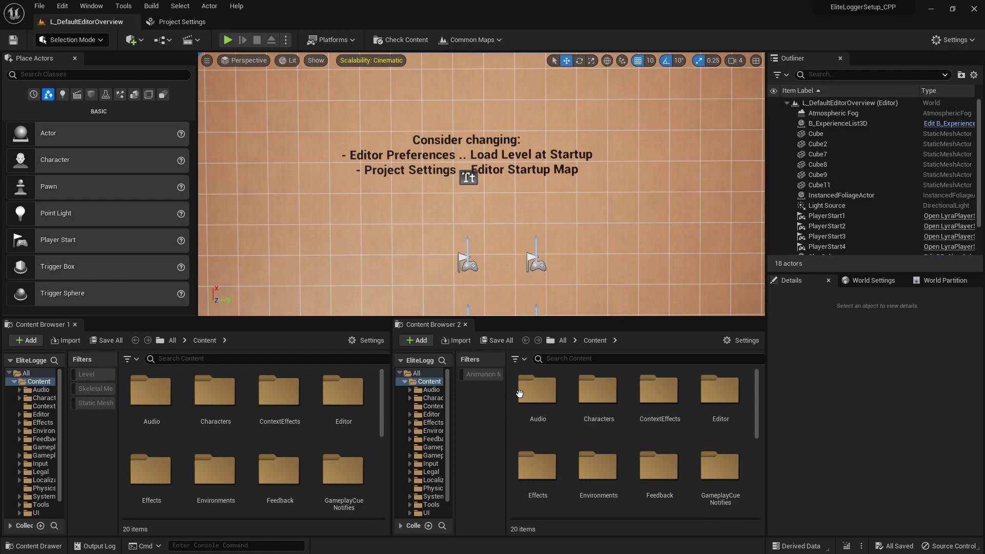
pyautogui.click(559, 359)
pyautogui.write('game')
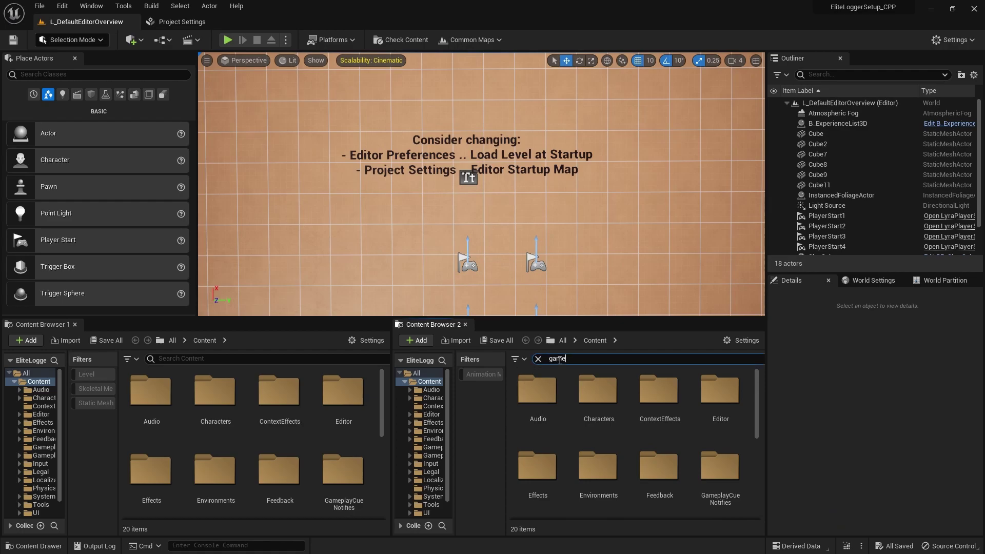
pyautogui.write('instance')
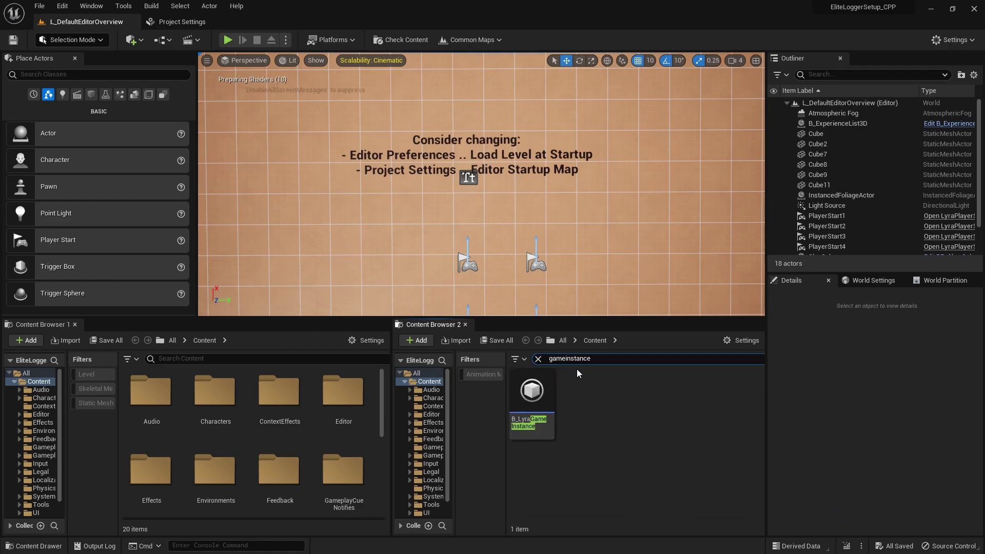
pyautogui.click(547, 394)
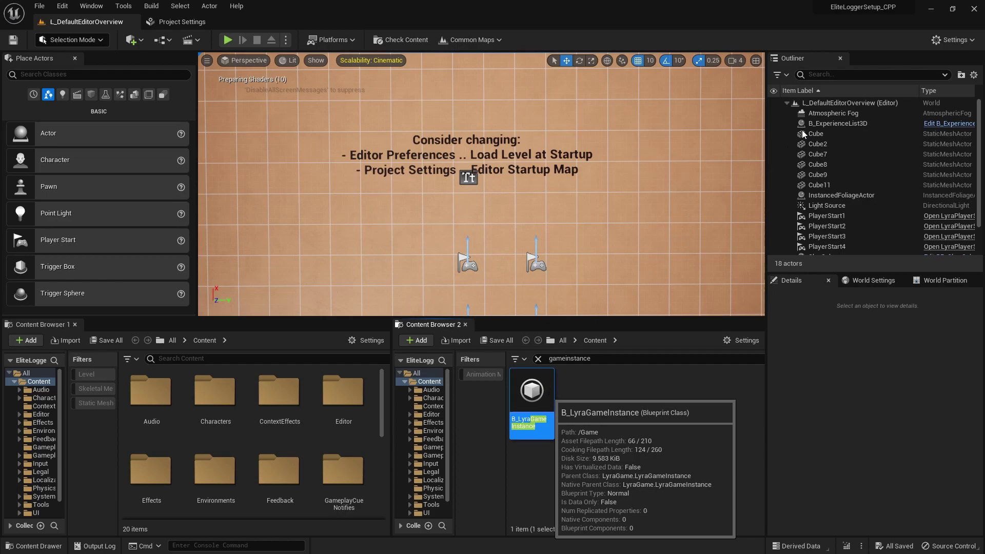
pyautogui.moveTo(522, 120); pyautogui.dragTo(343, 21)
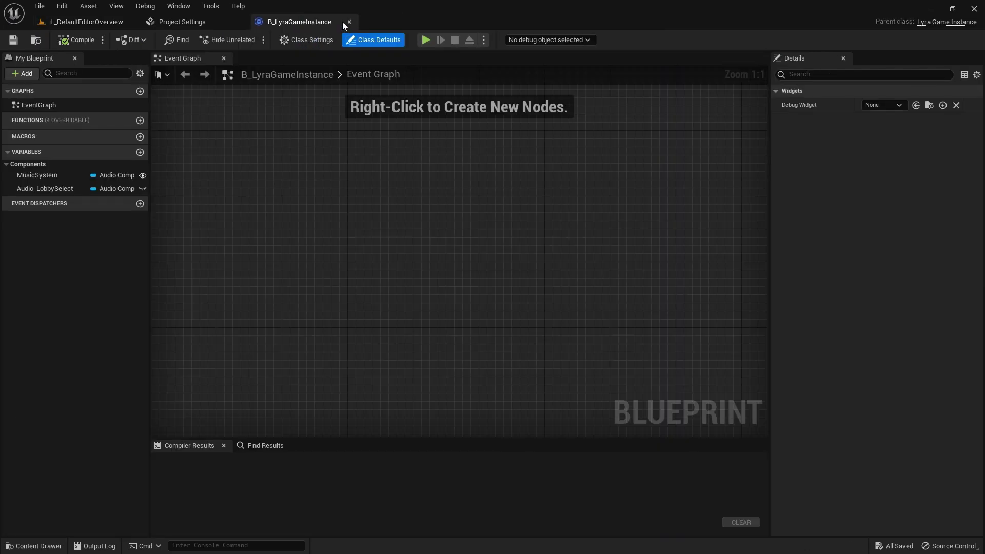
# - Choose WBP_EliteLoggerWidget as the Debug Widget and compile the blueprint
pyautogui.click(877, 105)
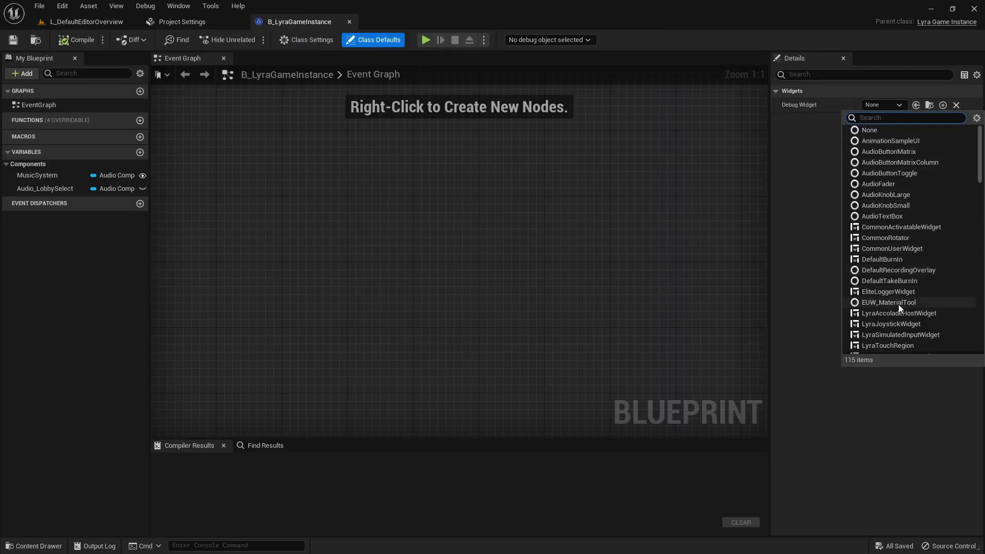
pyautogui.write('e')
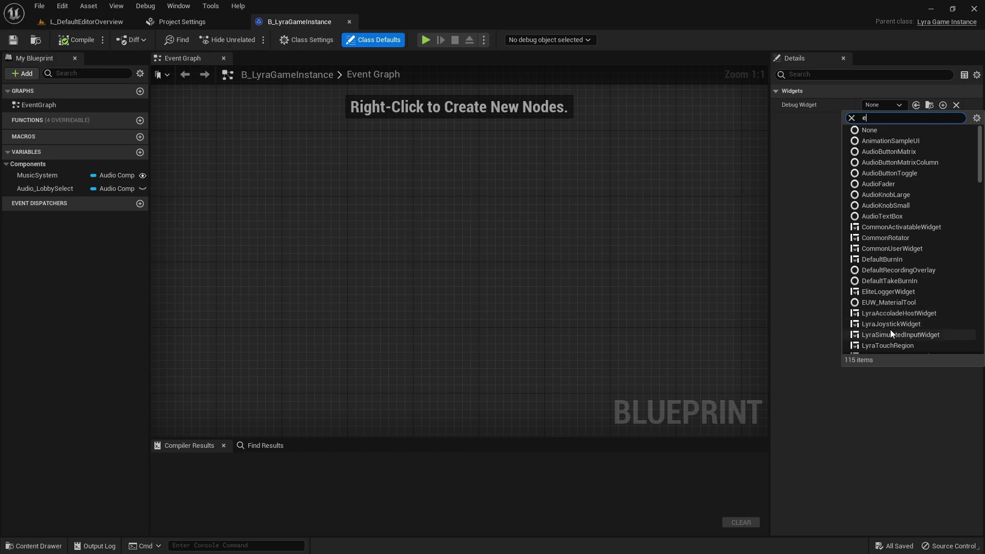
pyautogui.write('litelo')
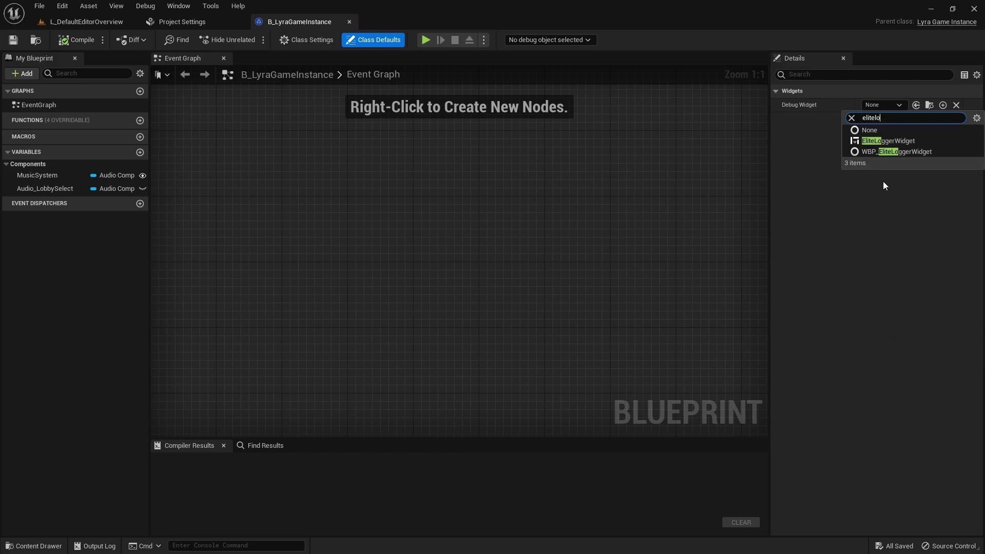
pyautogui.click(888, 152)
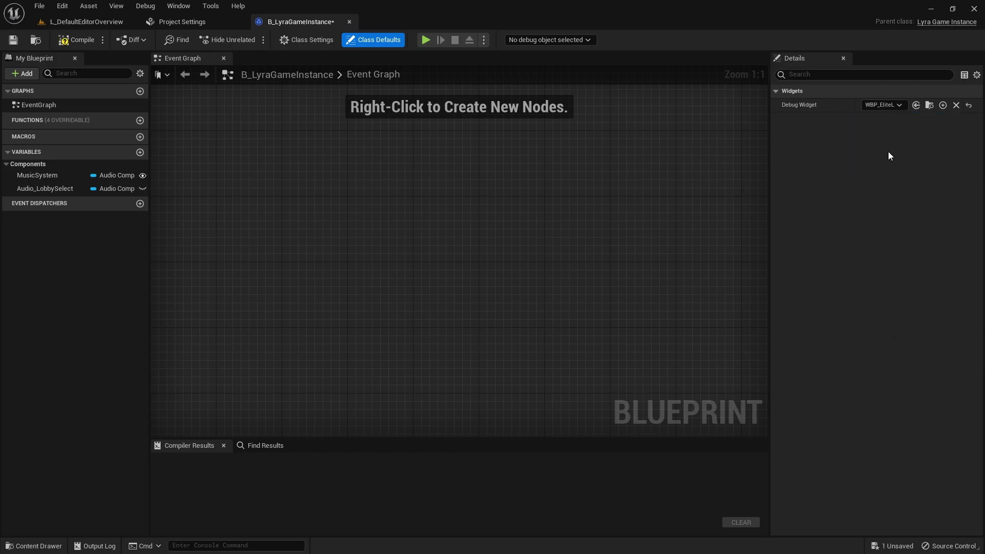
pyautogui.click(63, 41)
pyautogui.click(86, 22)
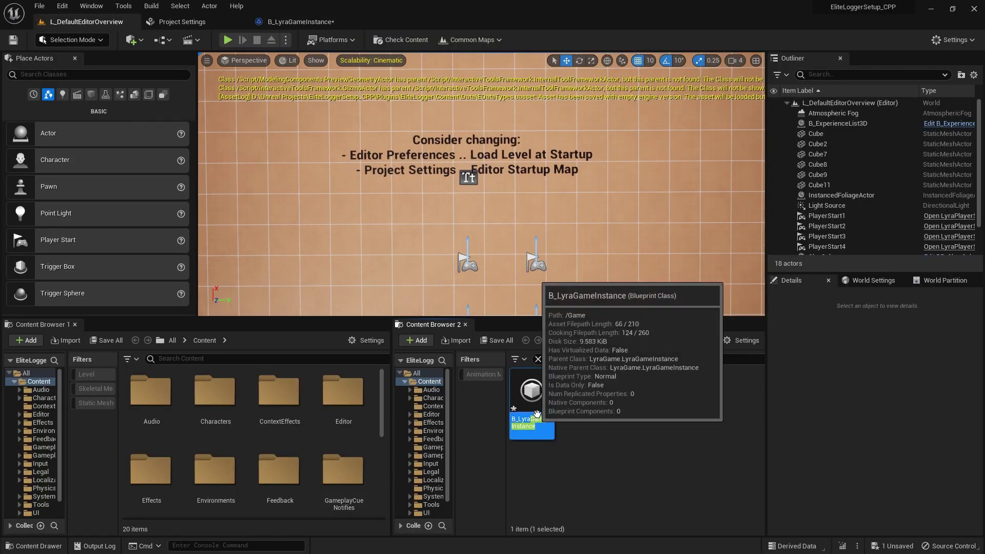
# - Save All to save the modified B_LyraGameInstance blueprint
pyautogui.click(614, 404)
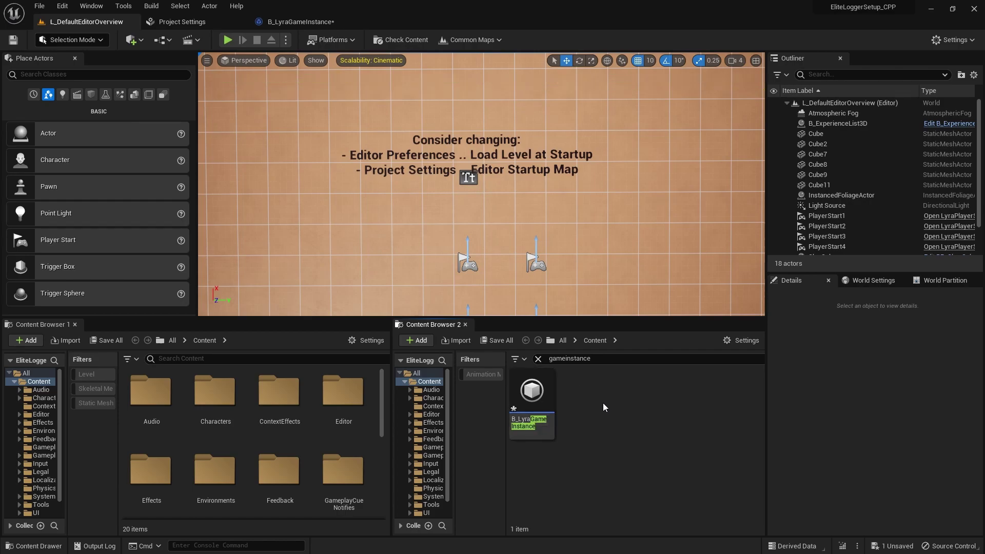
pyautogui.click(493, 340)
pyautogui.click(569, 399)
pyautogui.press('Escape')
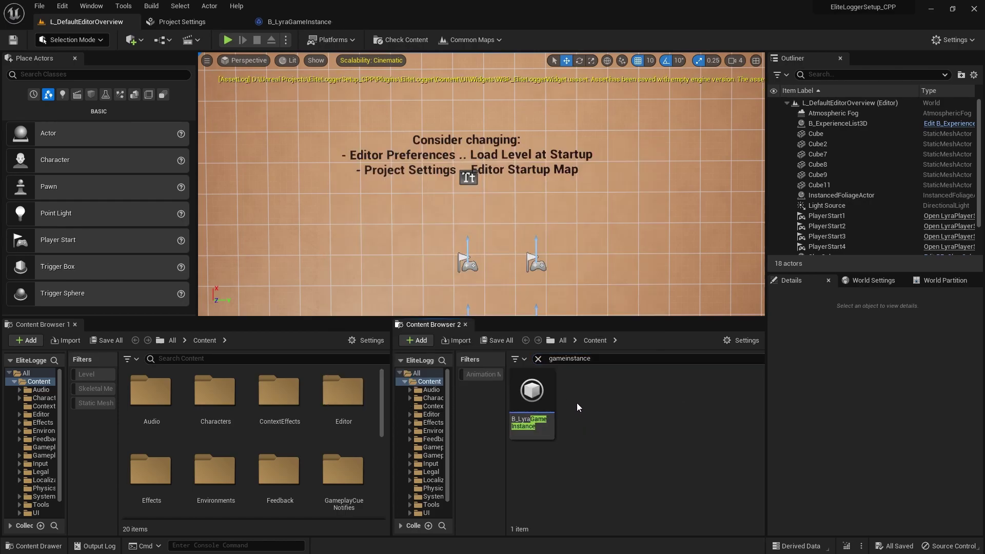
# - Open B_SimpleHeroPawn via a 'simple' search and turn on Start with Tick Enabled
pyautogui.click(595, 402)
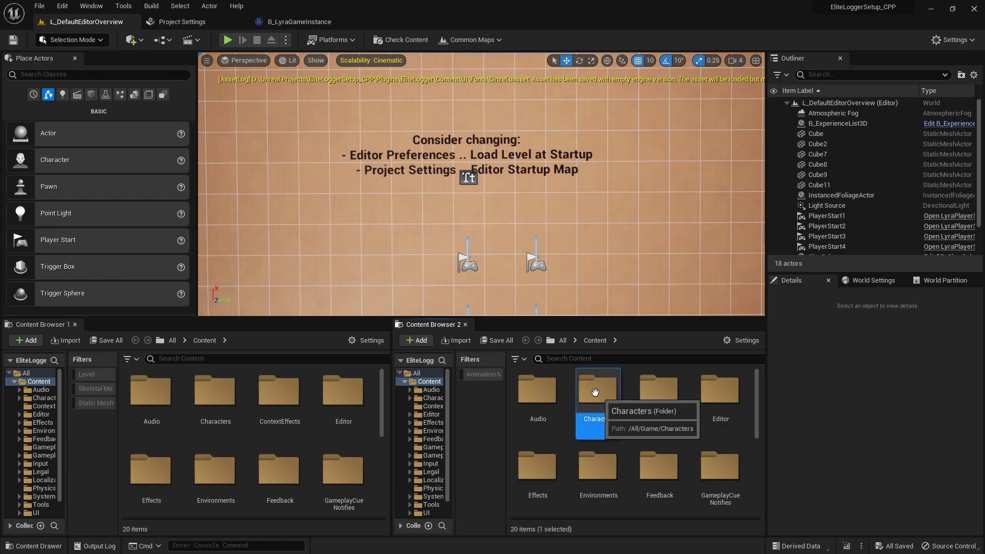
pyautogui.click(580, 359)
pyautogui.write('simple')
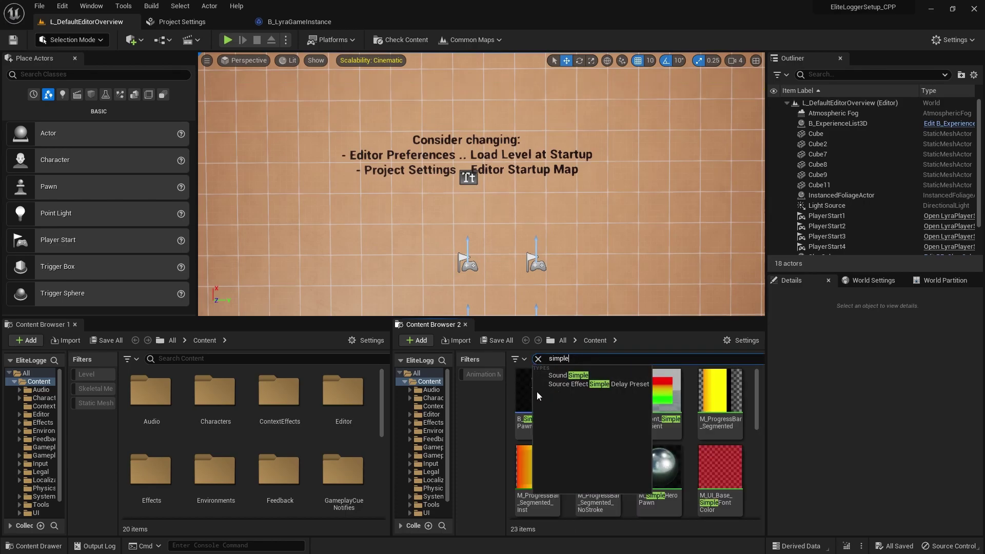
pyautogui.click(520, 390)
pyautogui.doubleClick(520, 391)
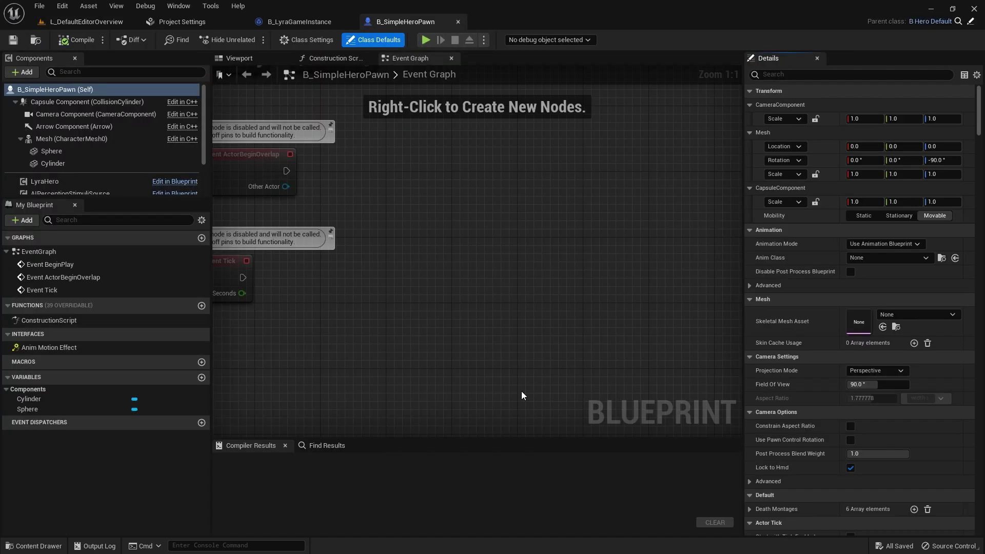
pyautogui.click(783, 75)
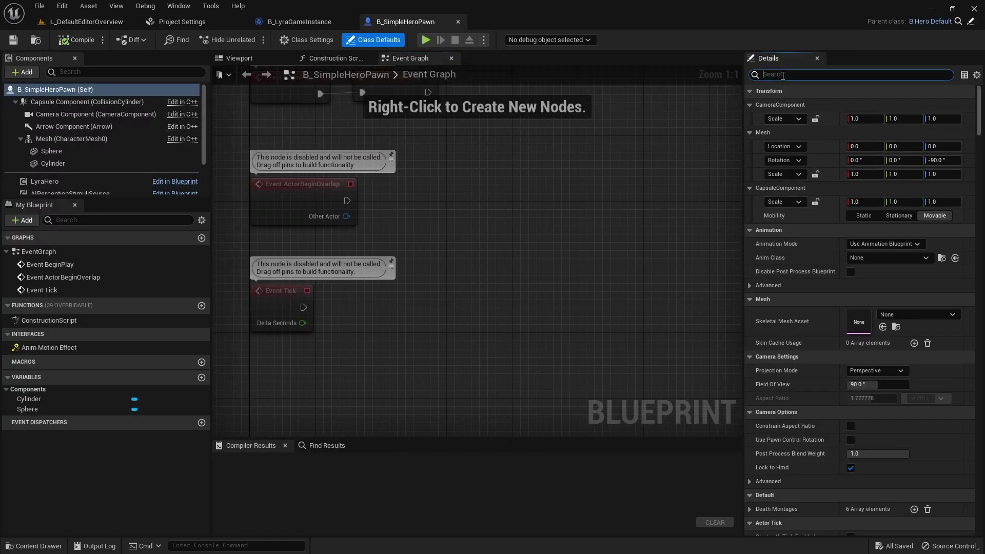
pyautogui.write('tick')
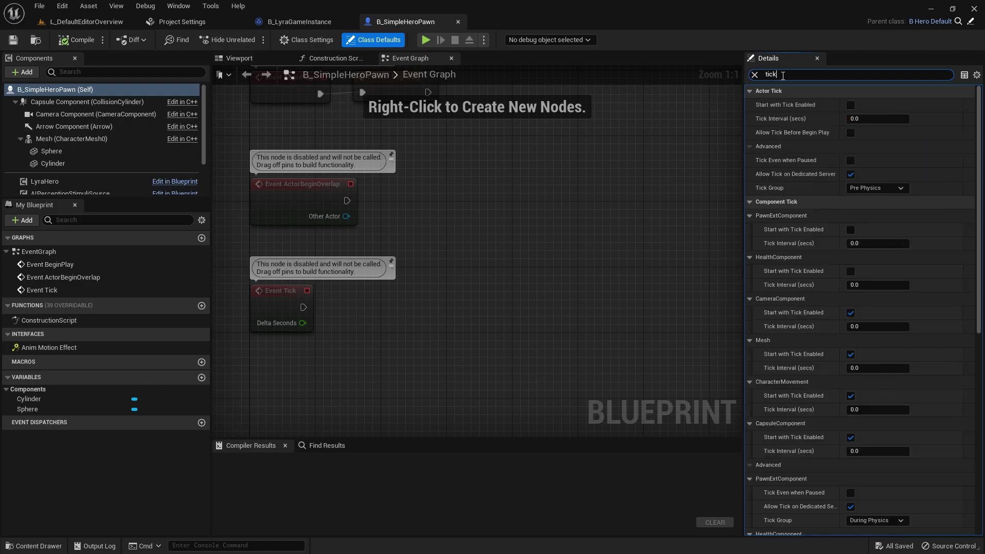
pyautogui.click(850, 105)
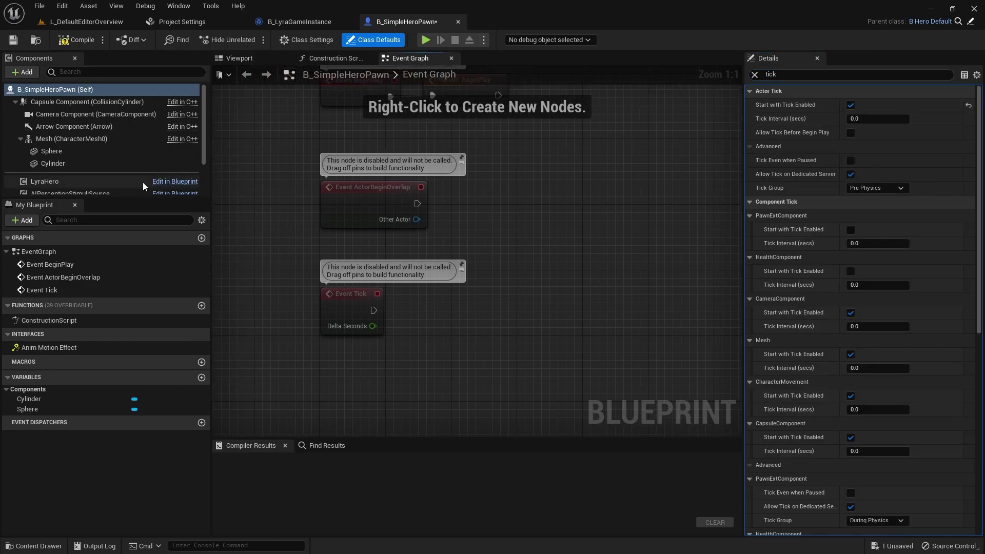
pyautogui.scroll(-2, 473, 220)
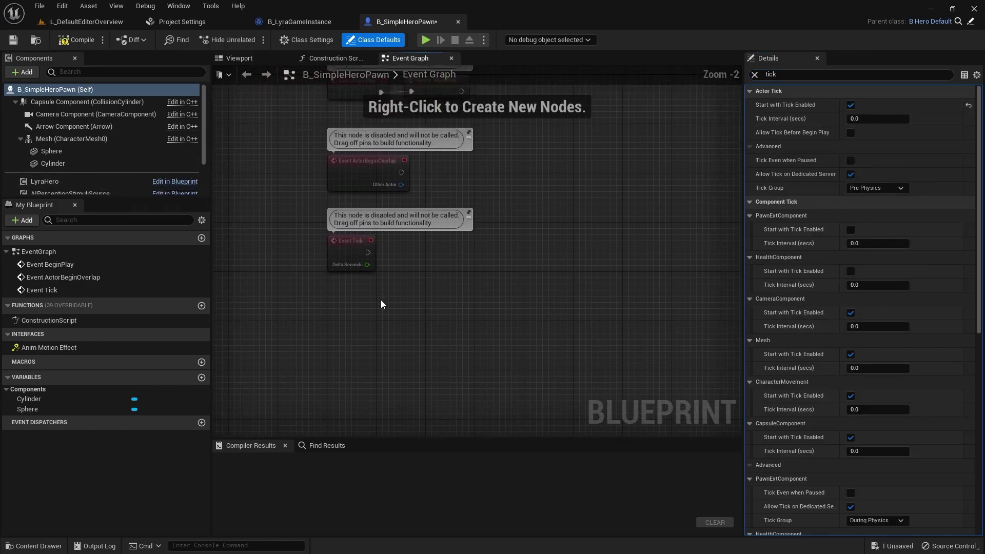
# - Add Get DebugSubsystem feeding a Track A Float node executed from Event Tick
pyautogui.rightClick(336, 313)
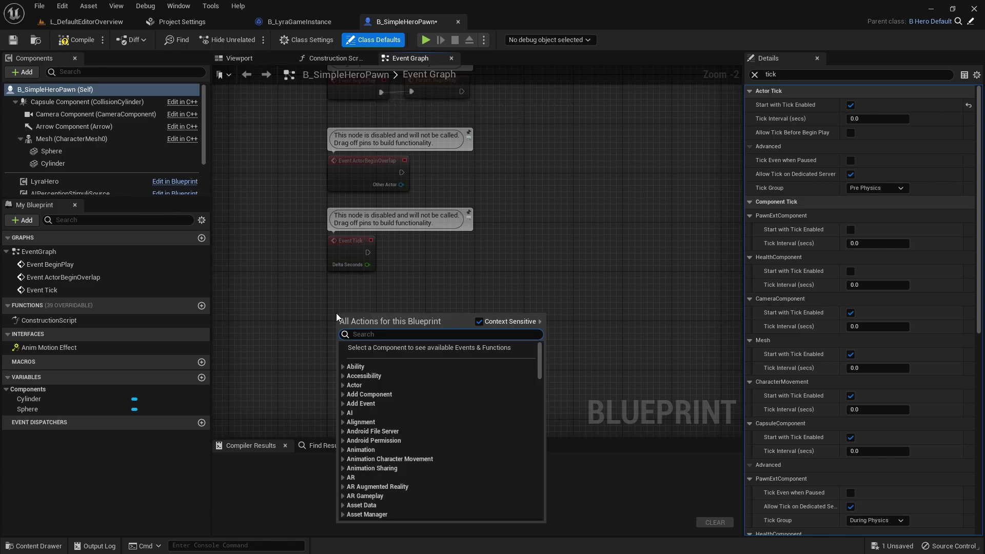
pyautogui.write('getdebu')
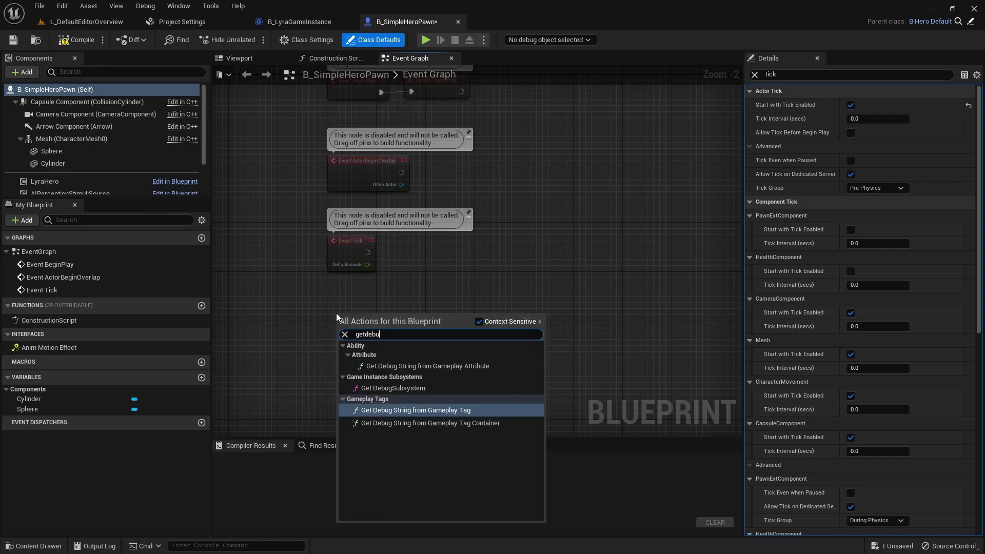
pyautogui.press('Up')
pyautogui.press('Return')
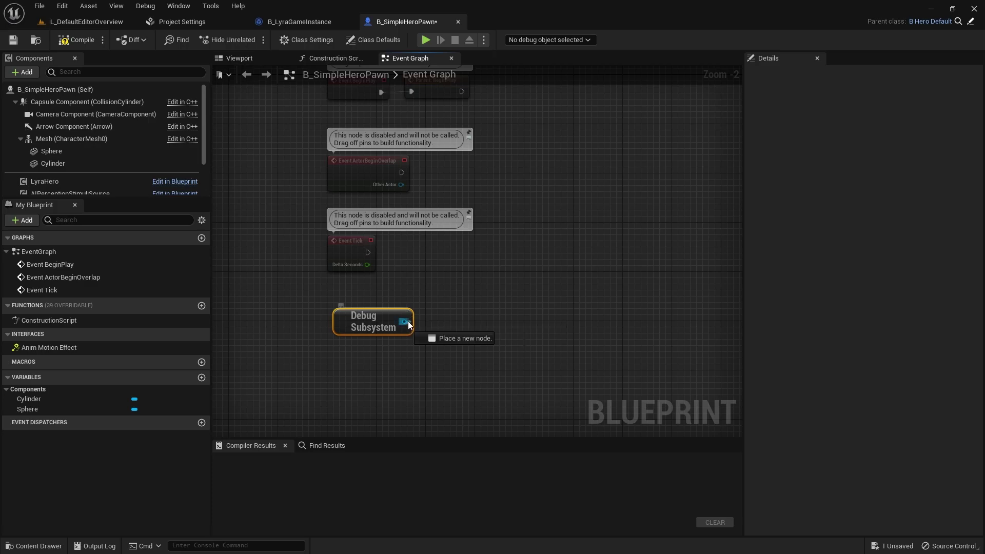
pyautogui.moveTo(408, 323); pyautogui.dragTo(440, 263)
pyautogui.write('track')
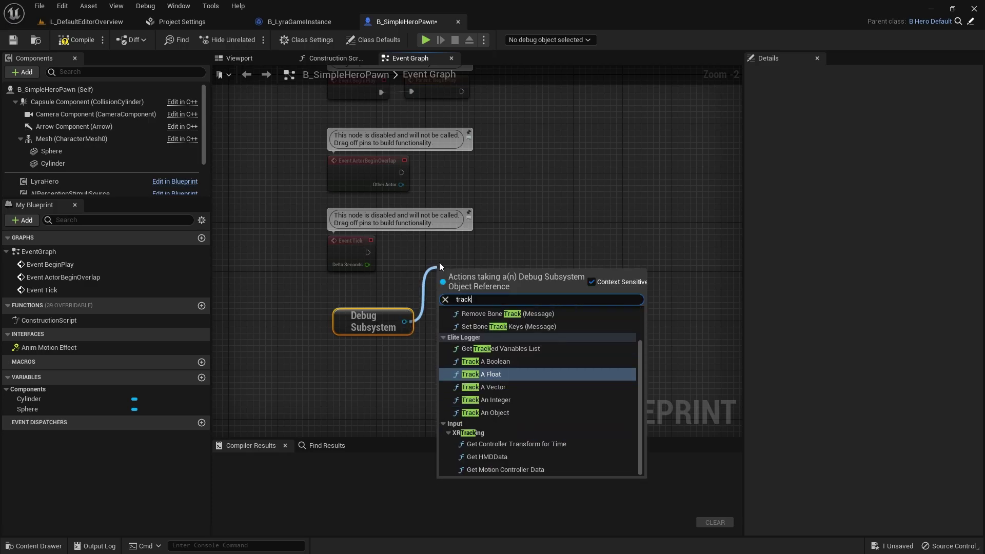
pyautogui.click(480, 374)
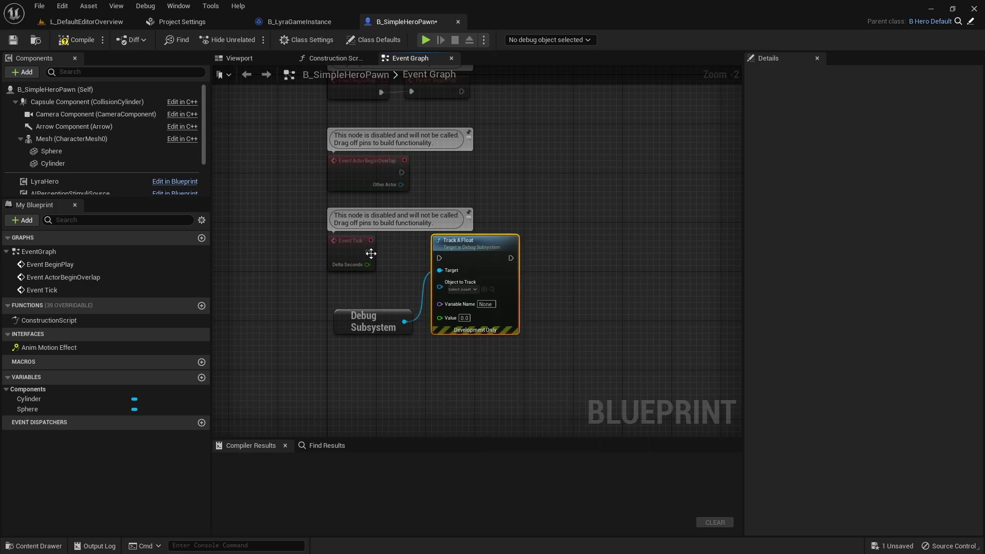
pyautogui.moveTo(369, 253); pyautogui.dragTo(440, 258)
# - Connect a Self reference to Track A Float's Object to Track, discarding a mistaken union node
pyautogui.moveTo(354, 327); pyautogui.dragTo(419, 329, button='right')
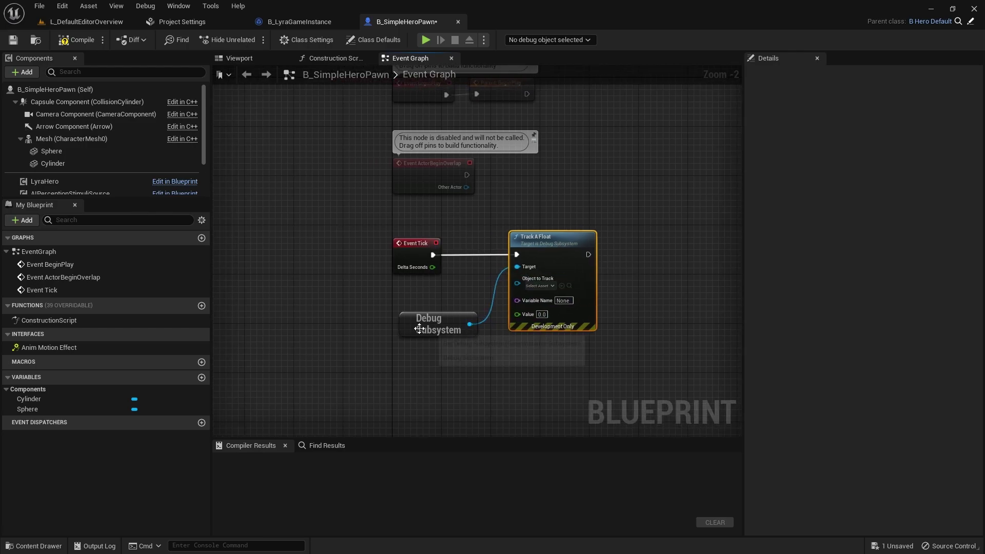
pyautogui.moveTo(419, 329); pyautogui.dragTo(453, 212)
pyautogui.write('se')
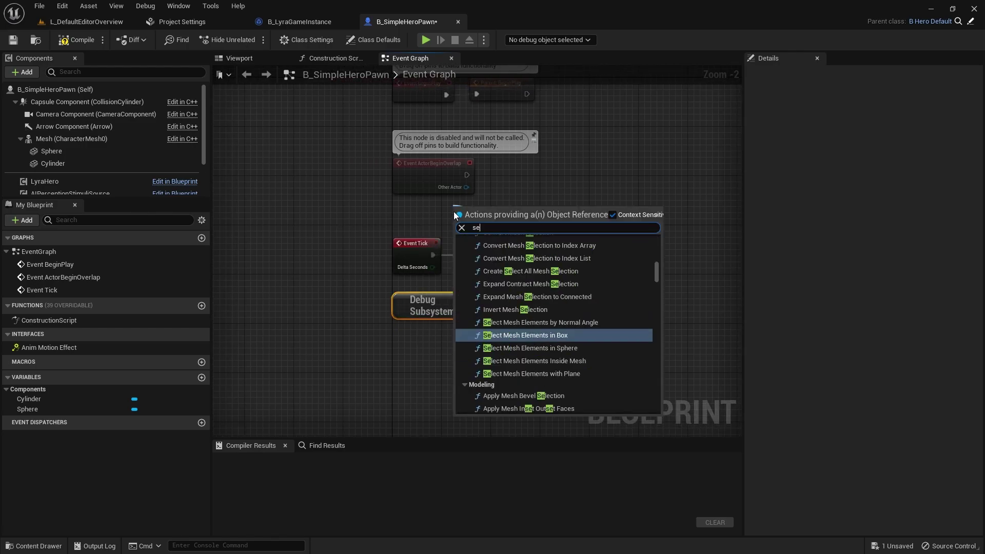
pyautogui.write('lf union')
pyautogui.press('Return')
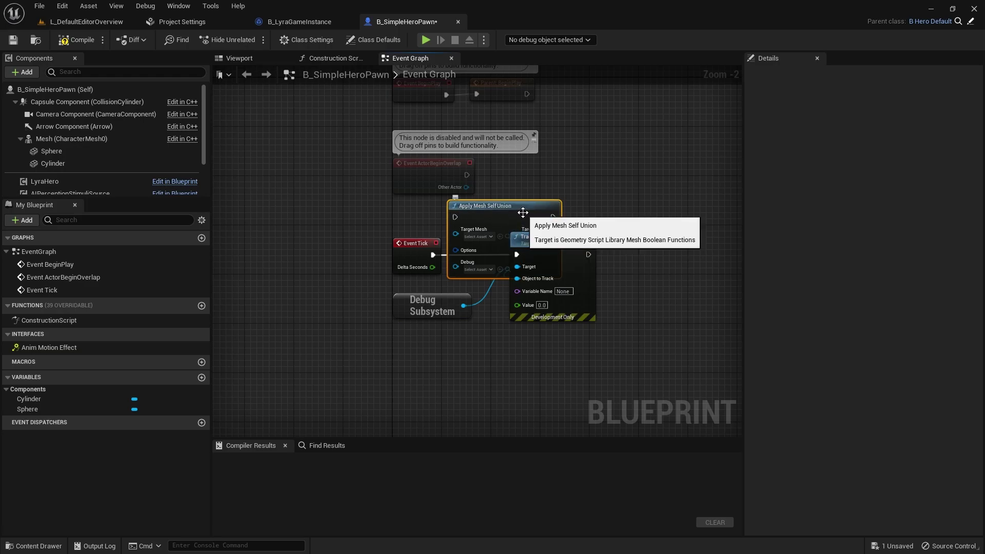
pyautogui.press('Delete')
pyautogui.moveTo(517, 278); pyautogui.dragTo(470, 222)
pyautogui.write('s')
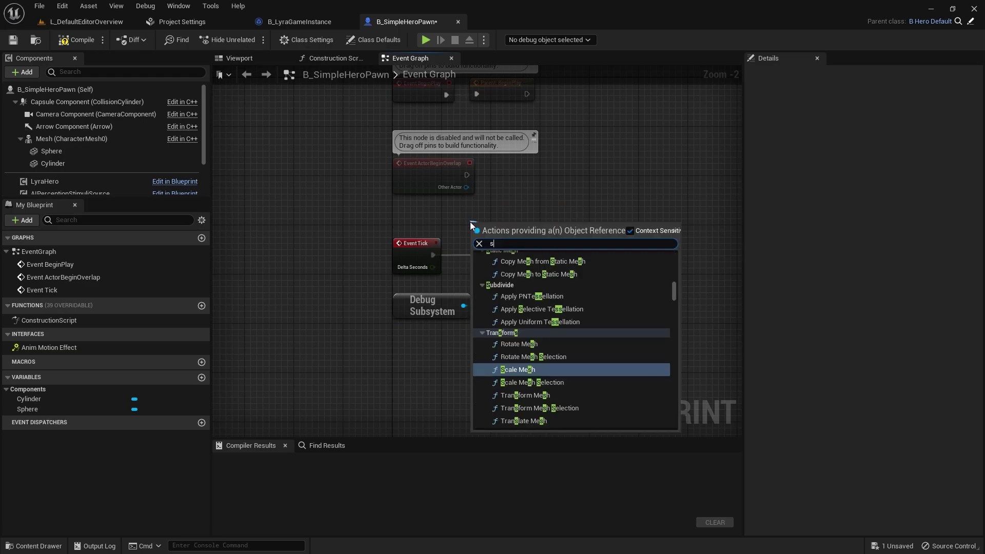
pyautogui.write('elf')
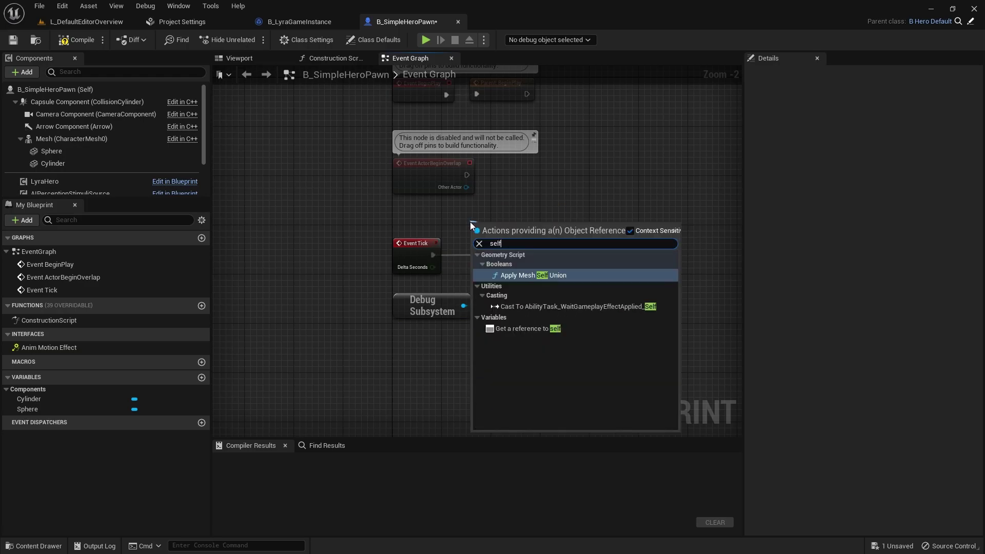
pyautogui.click(526, 328)
pyautogui.moveTo(554, 263); pyautogui.dragTo(573, 263)
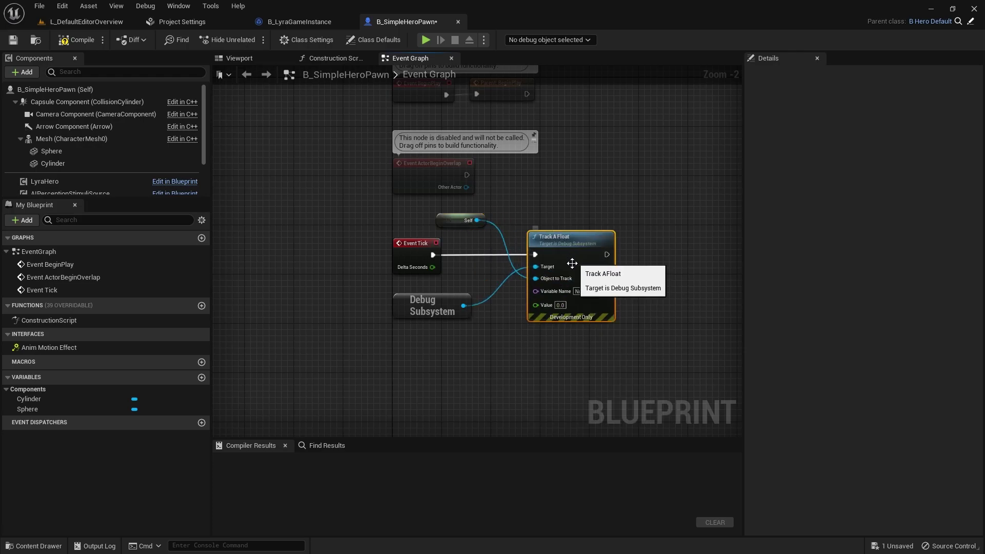
pyautogui.moveTo(433, 356); pyautogui.dragTo(438, 301, button='right')
# - Feed Get Velocity through Vector Length into Track A Float's Value
pyautogui.rightClick(421, 301)
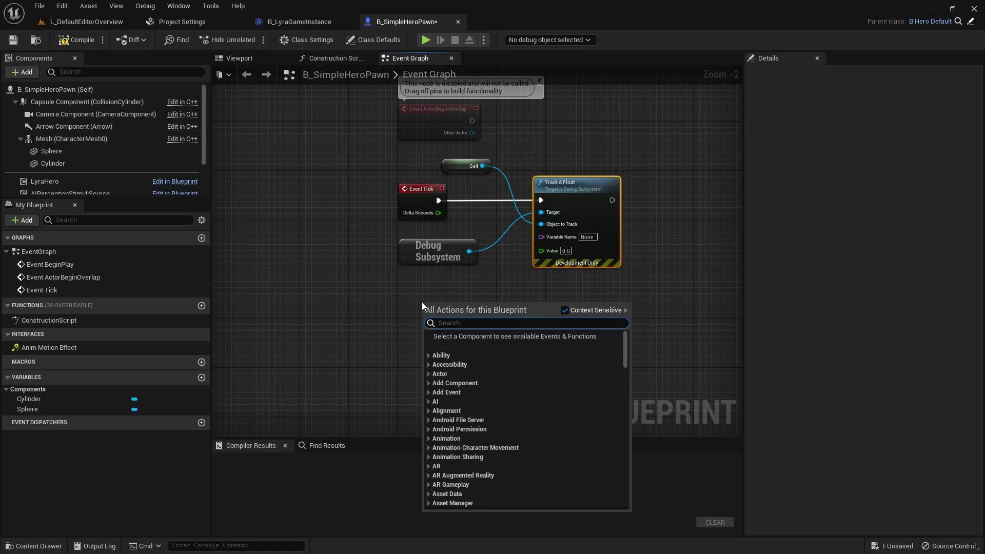
pyautogui.write('getve')
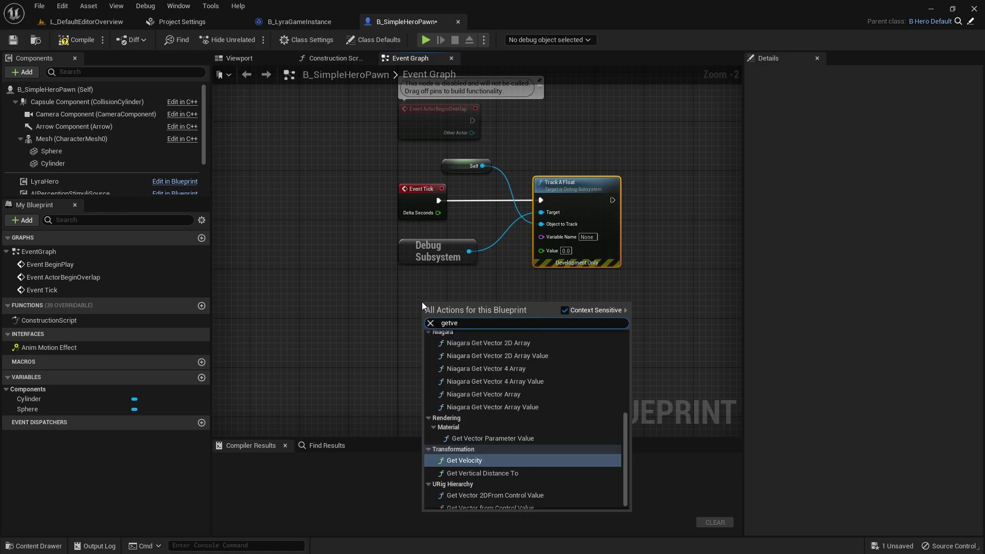
pyautogui.press('Return')
pyautogui.moveTo(422, 302); pyautogui.dragTo(383, 302)
pyautogui.moveTo(464, 317); pyautogui.dragTo(501, 321)
pyautogui.write('length')
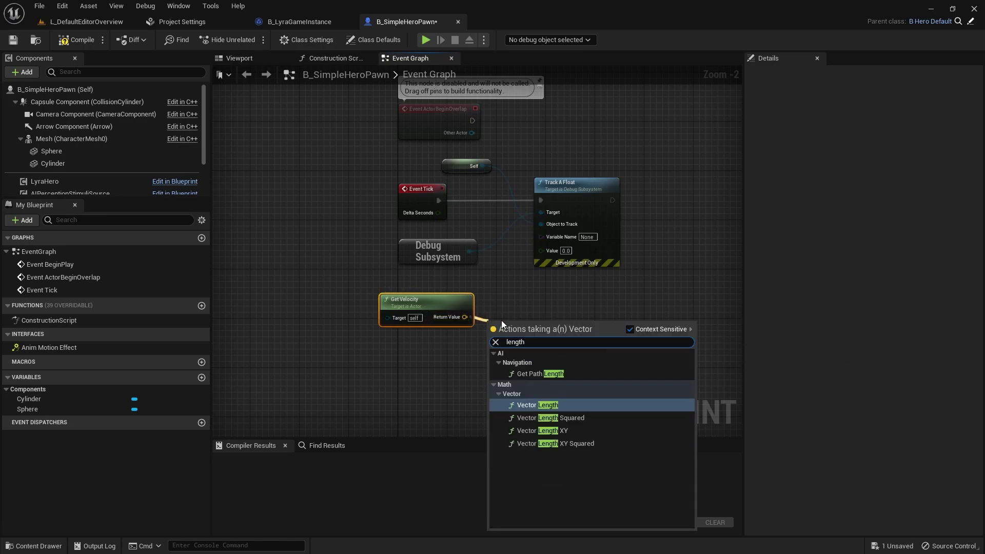
pyautogui.press('Return')
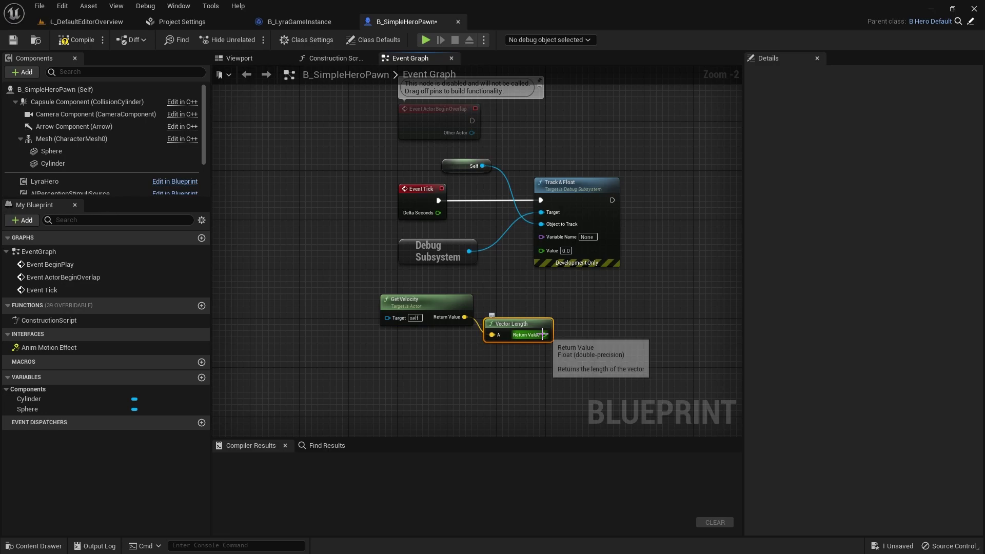
pyautogui.moveTo(542, 334); pyautogui.dragTo(542, 250)
# - Name the tracked variable Actor Velocity and compile the pawn blueprint
pyautogui.click(582, 238)
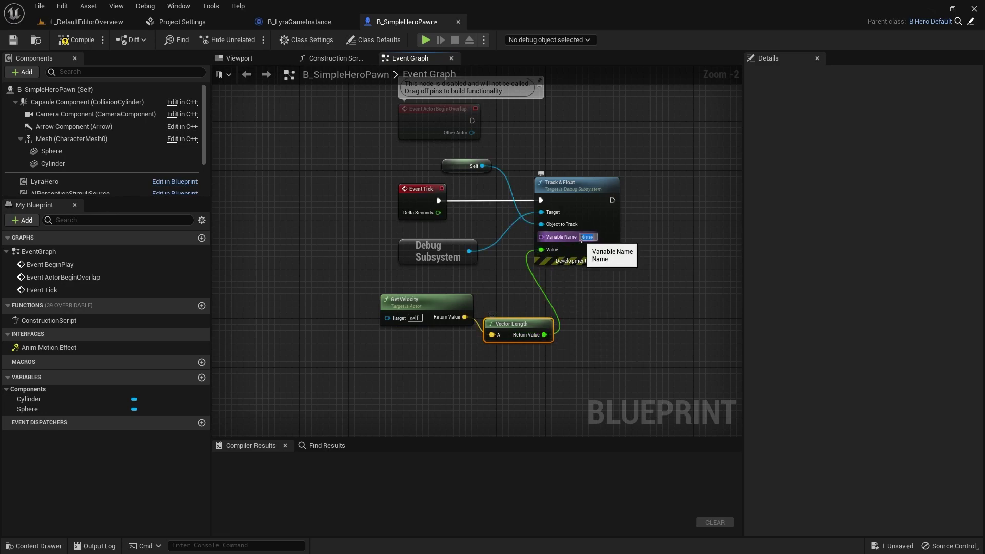
pyautogui.write('Vector Velocity')
pyautogui.press('Return')
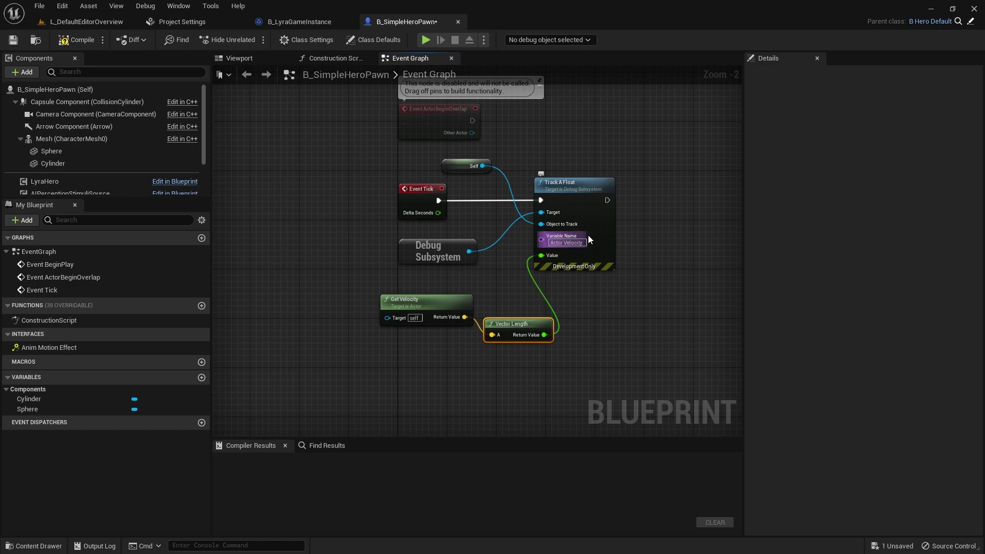
pyautogui.click(70, 41)
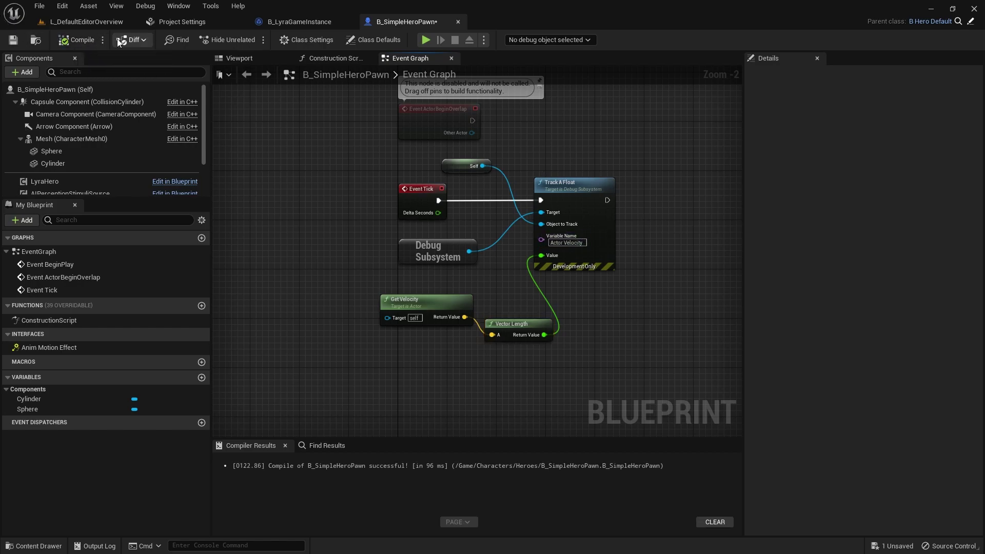
pyautogui.click(84, 21)
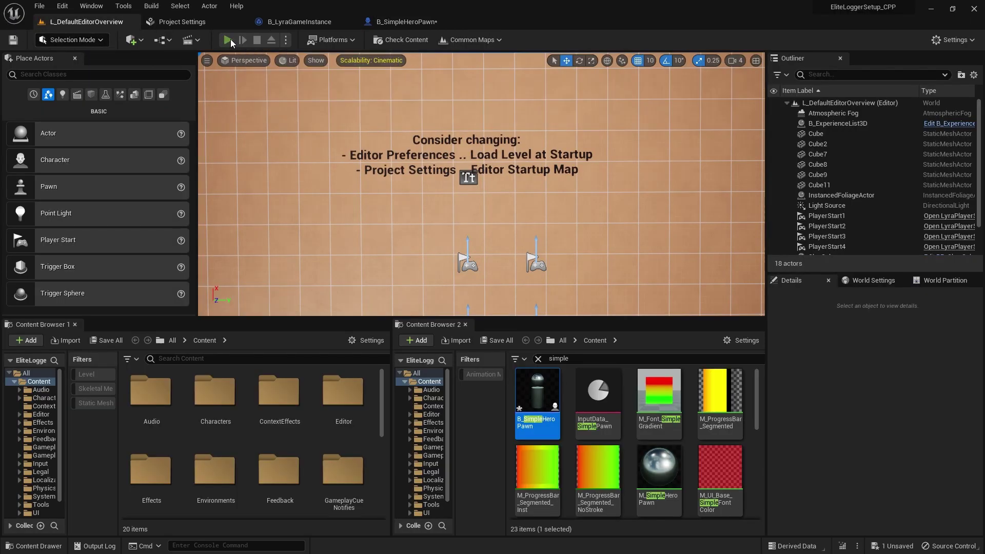
# - Play the level, run the ShowEliteDebugWidget console command, and go full-screen with F11
pyautogui.click(228, 39)
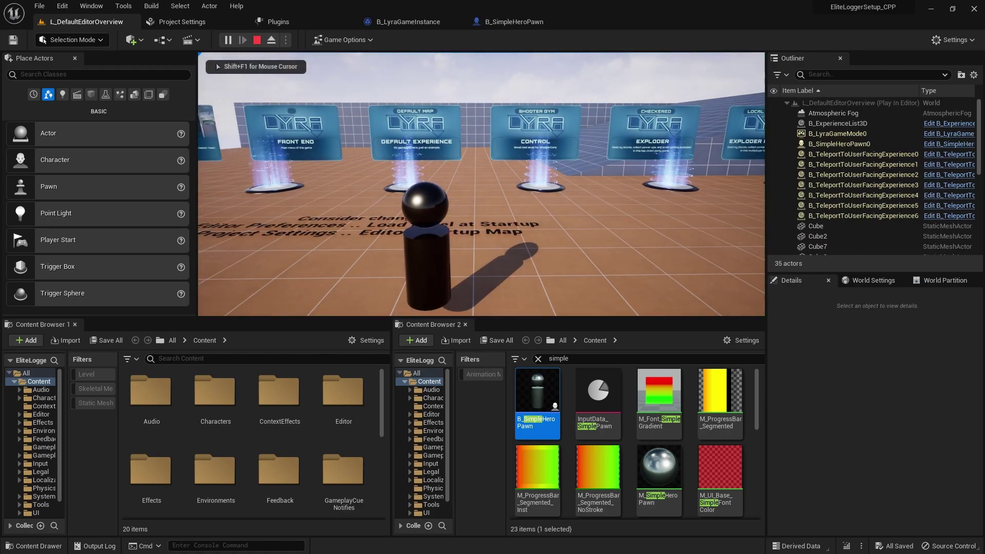
pyautogui.press('`')
pyautogui.hotkey('shift', 'F1')
pyautogui.write('sho')
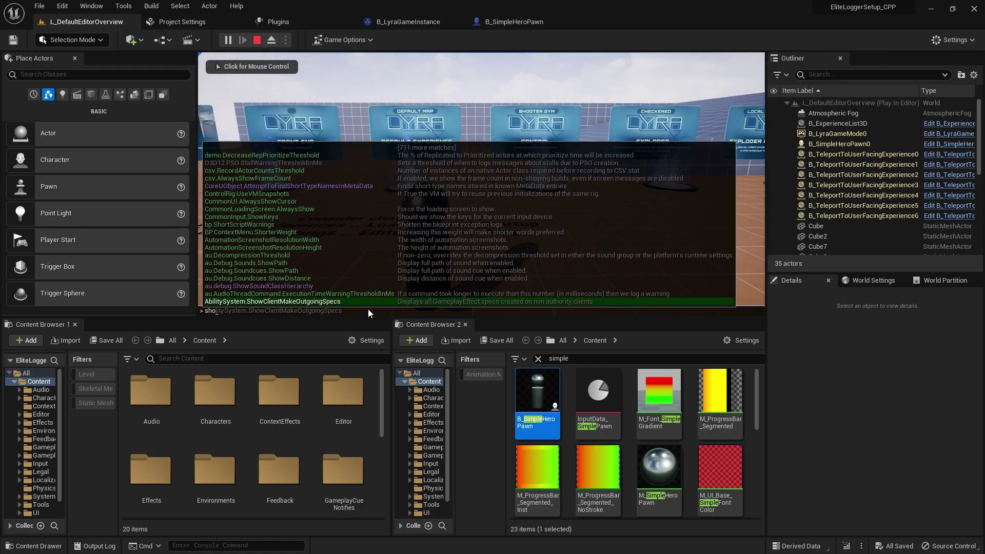
pyautogui.write('welite')
pyautogui.press('Tab')
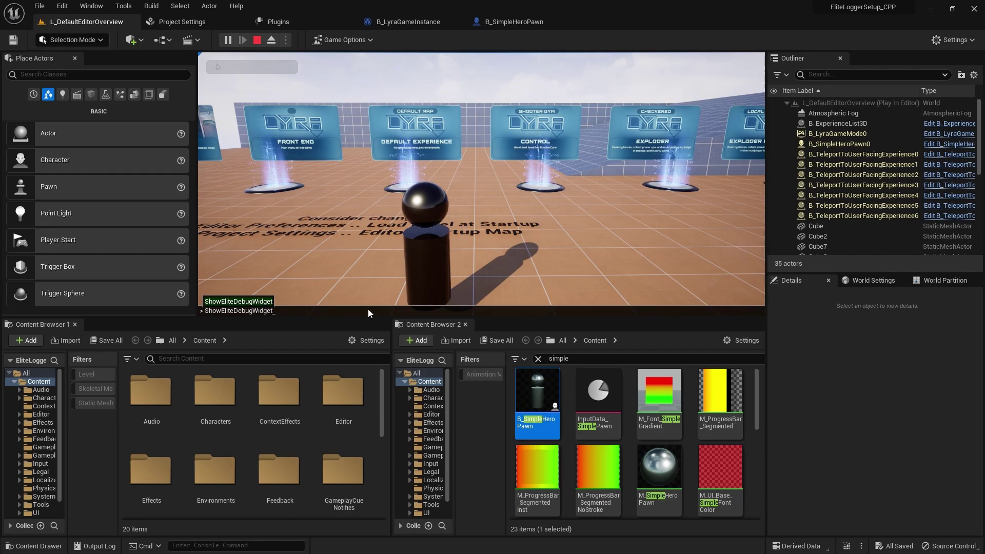
pyautogui.press('Return')
pyautogui.click(367, 309)
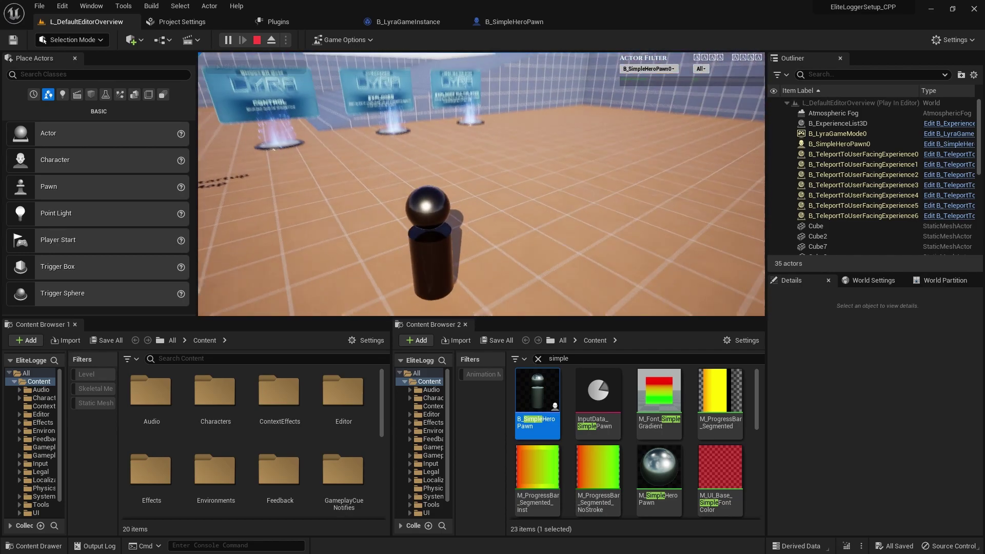
pyautogui.press('F11')
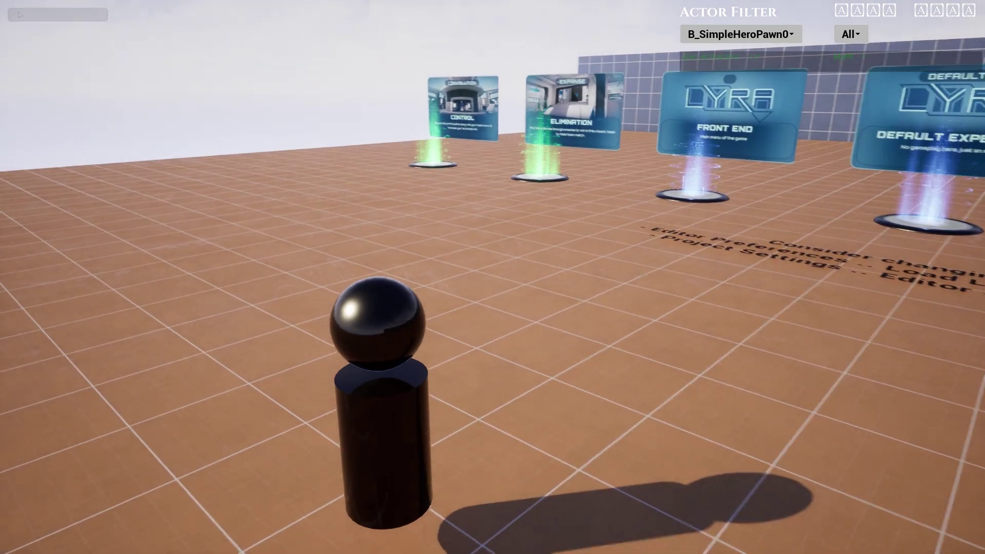
# - Walk the pawn forward with W and watch Actor Velocity read 600
pyautogui.press('w')
pyautogui.press('w')
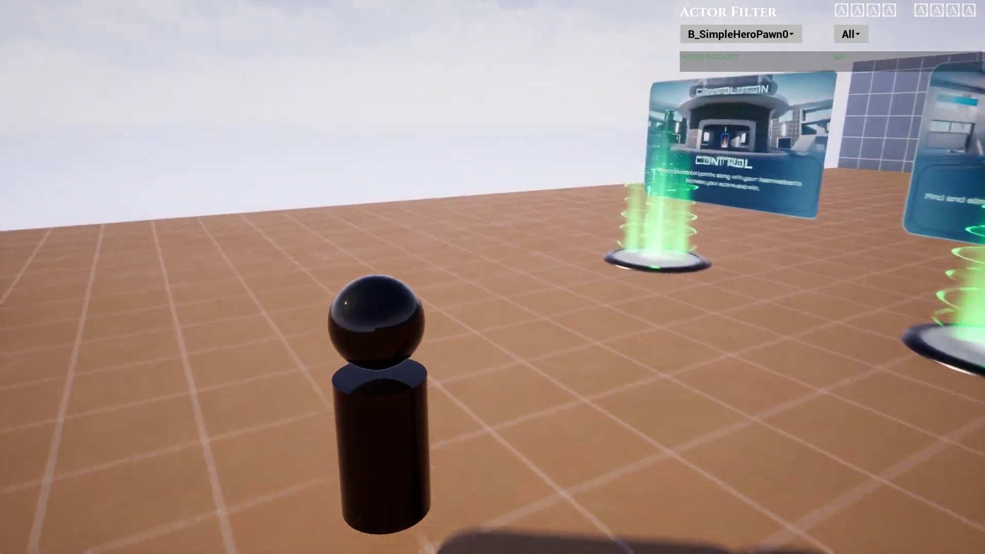
pyautogui.press('w')
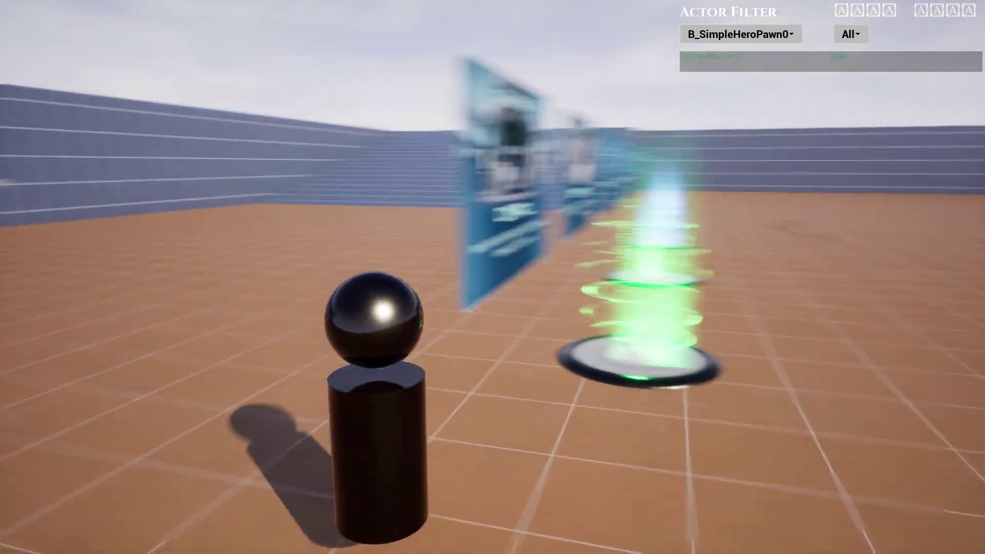
pyautogui.press('w')
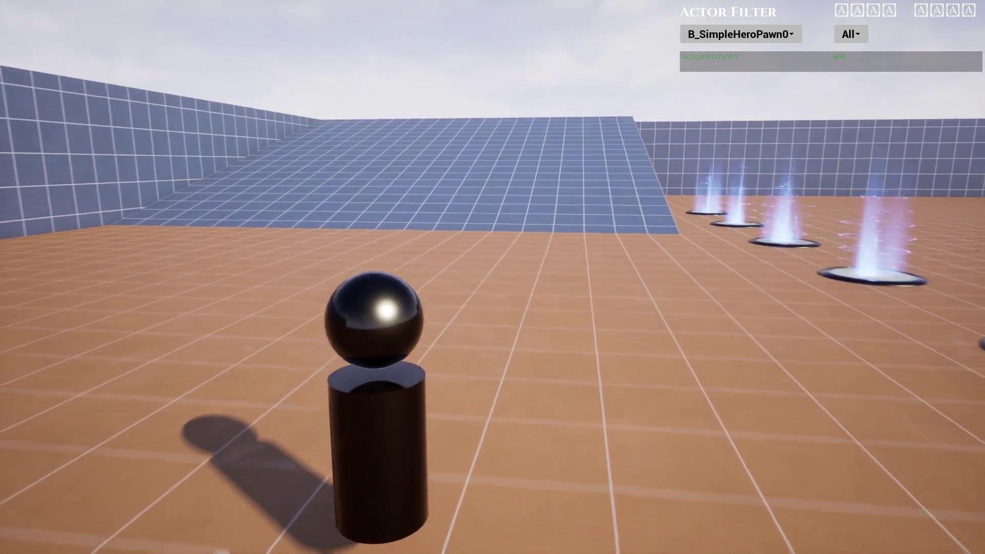
pyautogui.press('w')
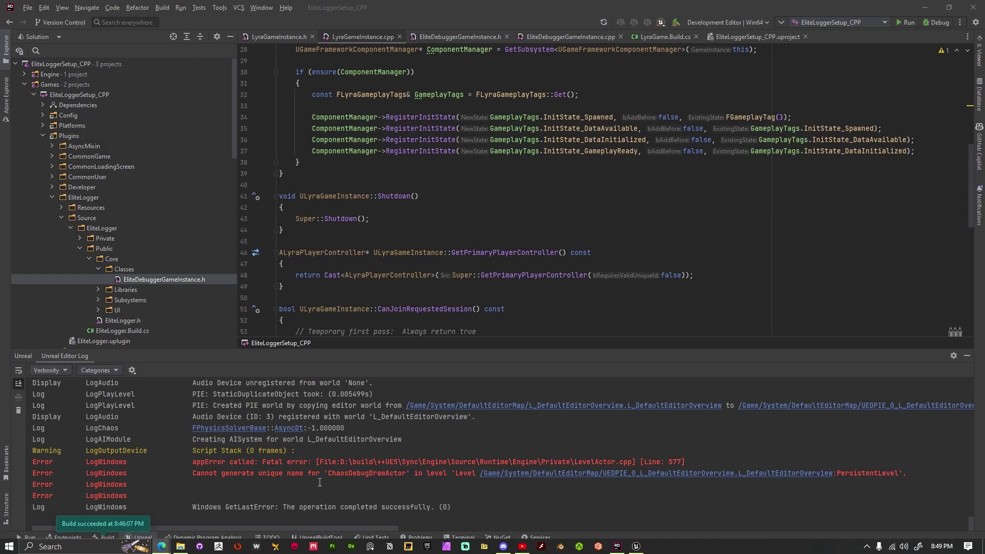
# - Select ChaosDebugDrawActor in the fatal error line and jump to line 43 in ULyraGameInstance::Shutdown
pyautogui.doubleClick(400, 473)
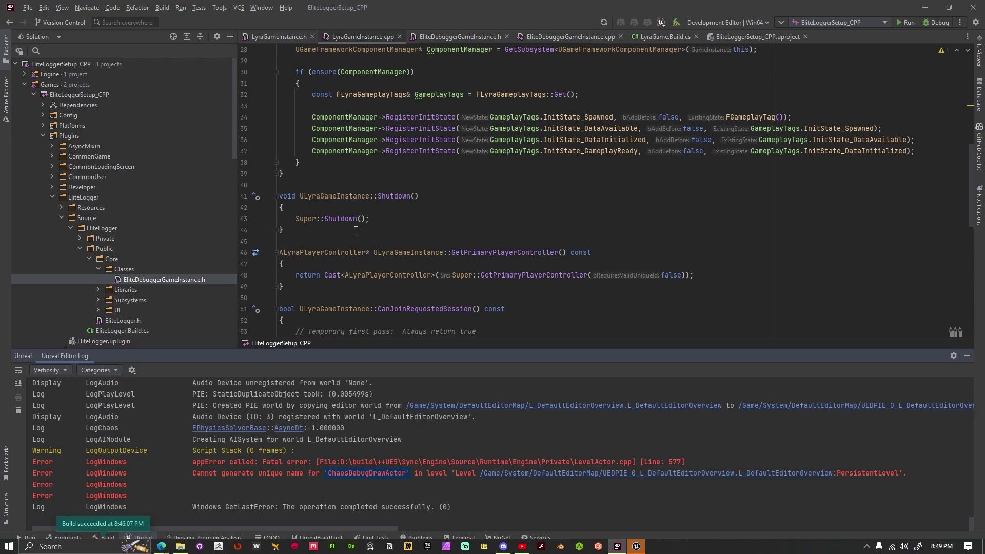
pyautogui.click(398, 222)
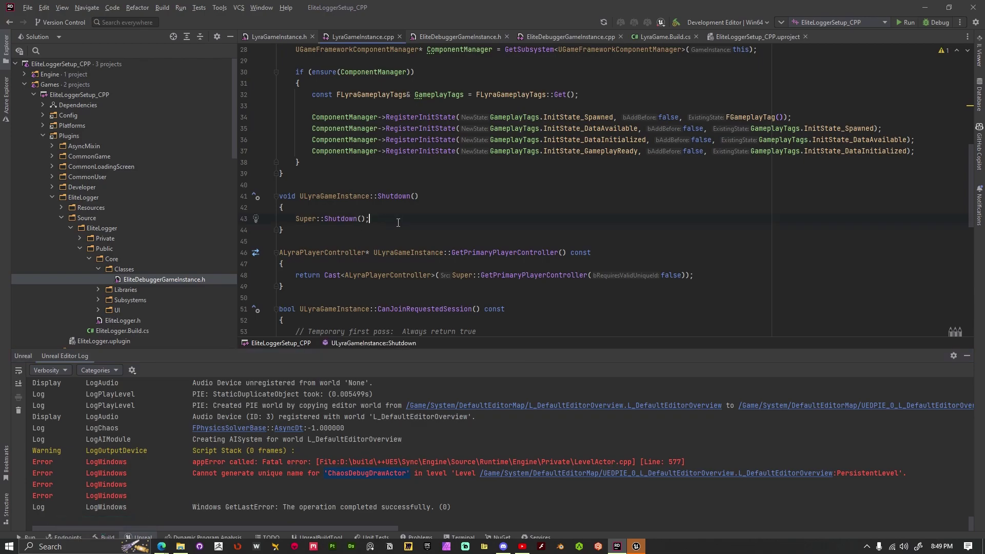